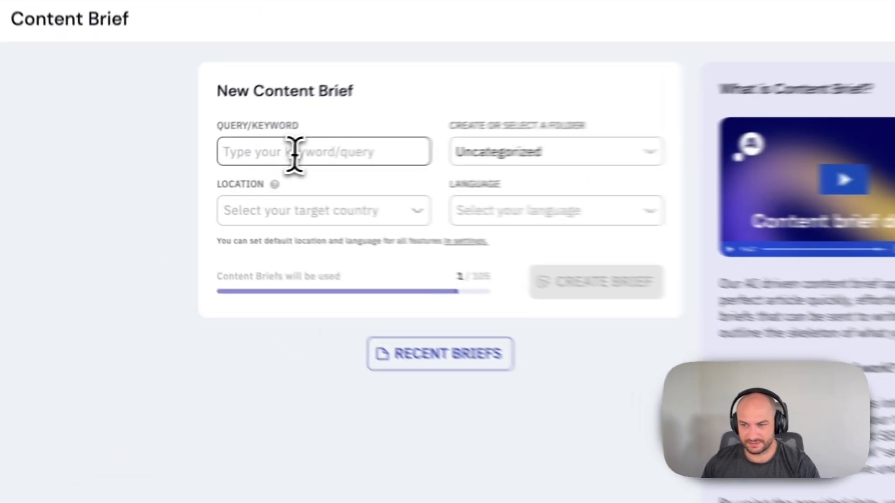
Enter 'How to do keyword research' as the brief query, with United Kingdom and English selected.
click(213, 163)
text(How to do keyword research)
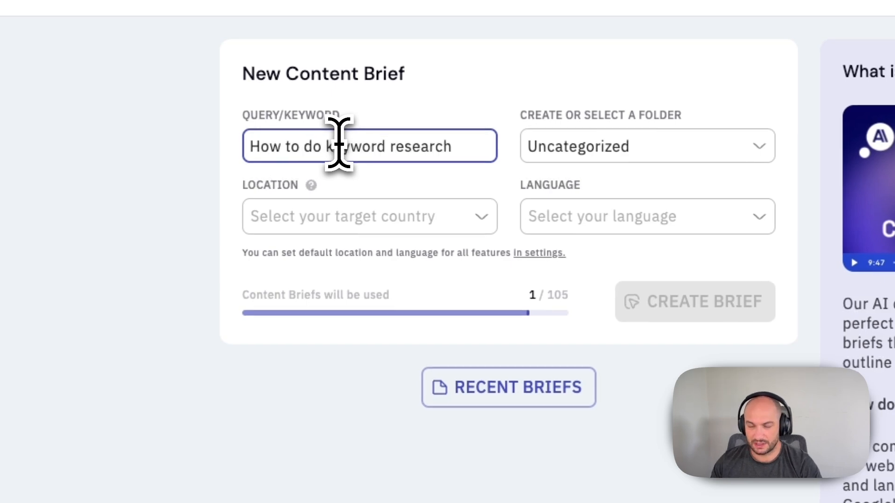
click(336, 214)
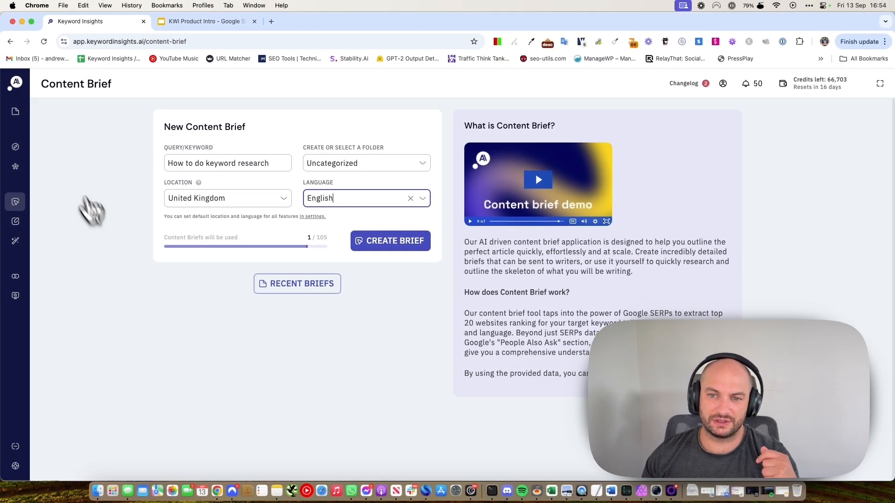
mouse_move(14, 152)
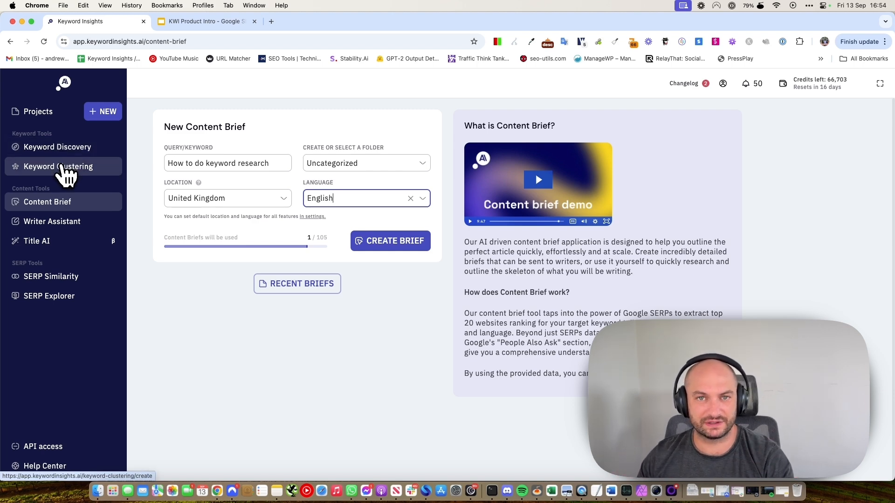
Open the keyword clustering project and narrow the Rank filter to 100–100.
click(65, 167)
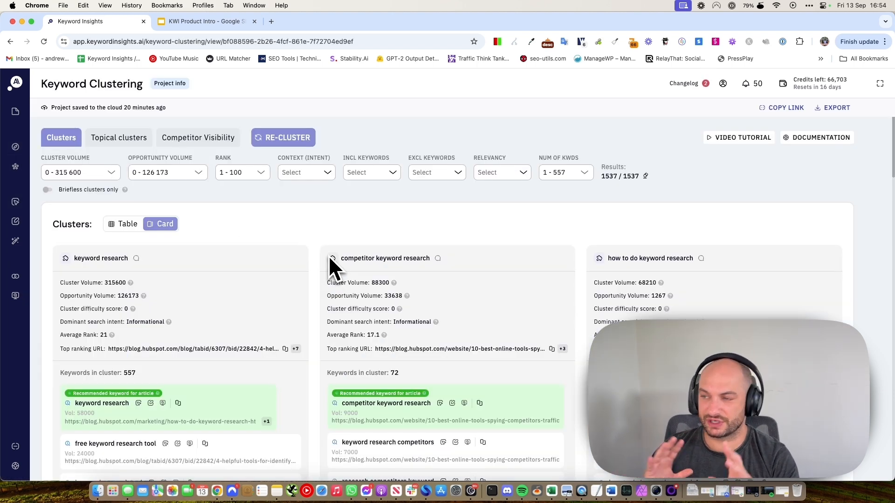
scroll(330, 266, down, 5)
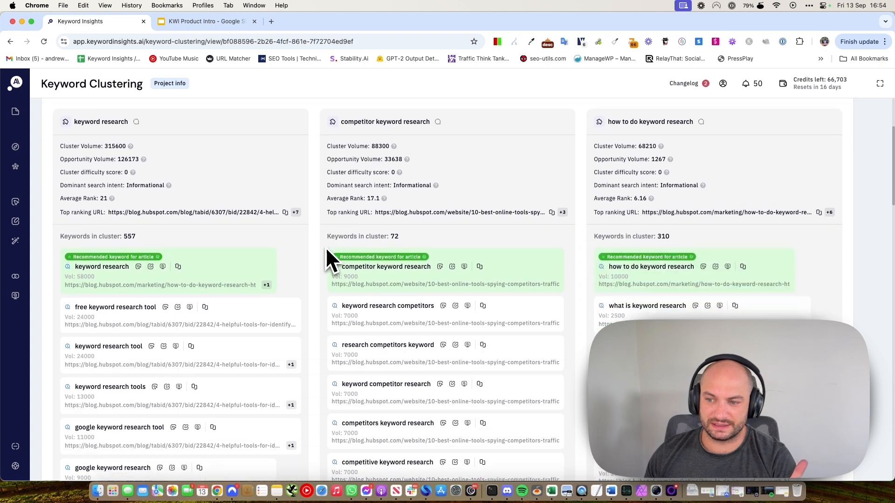
scroll(324, 254, up, 5)
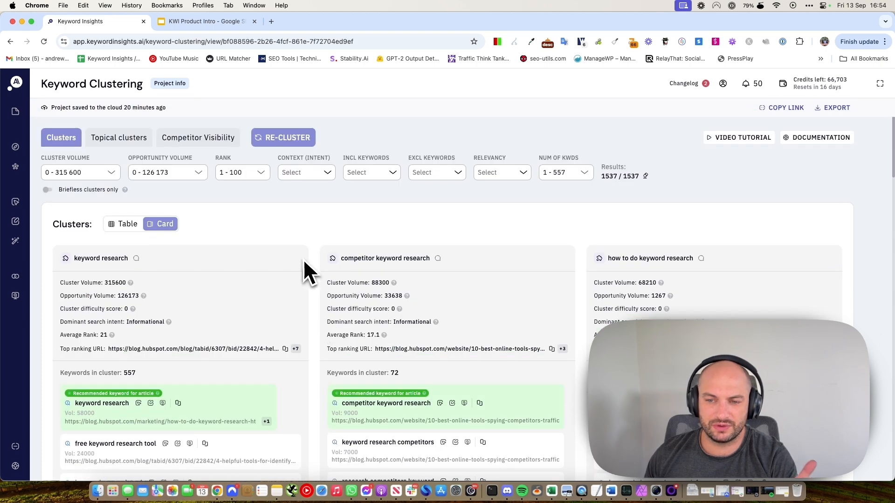
scroll(303, 266, down, 1)
scroll(303, 260, up, 1)
click(260, 173)
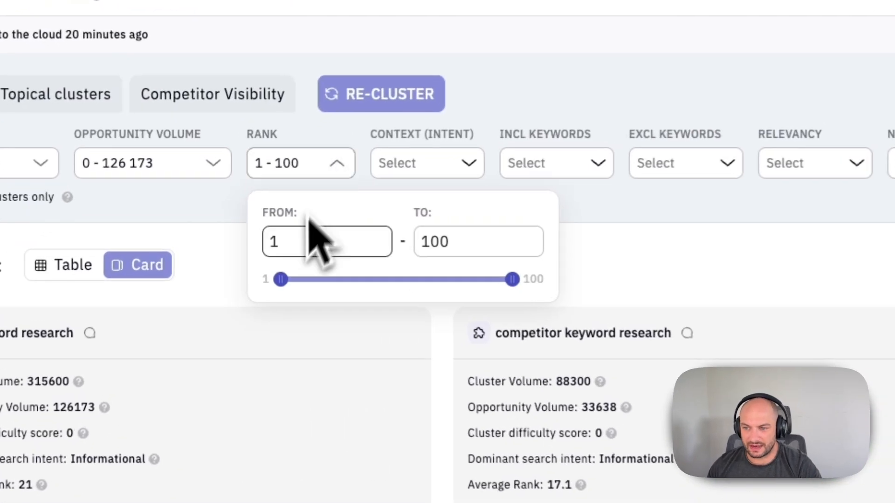
drag(282, 281, 518, 282)
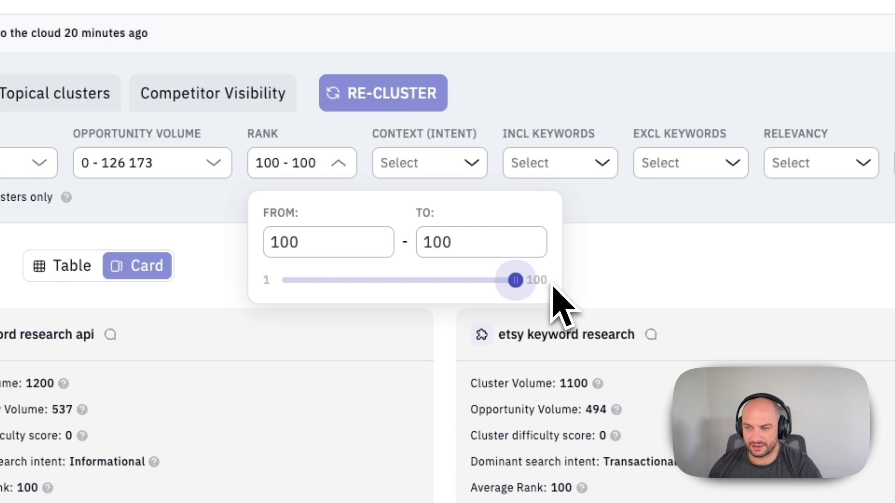
click(618, 277)
Filter the clusters to Informational search intent only.
click(471, 164)
click(401, 241)
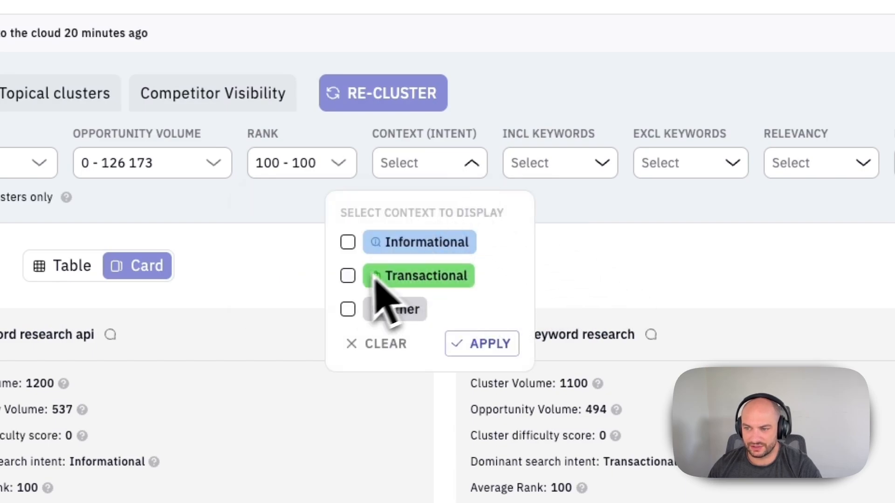
click(485, 344)
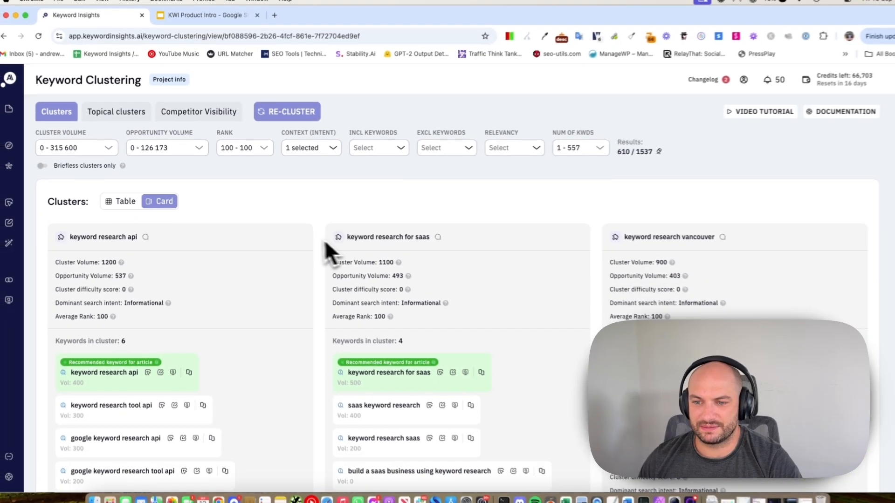
Review the filtered clusters and open the Brief Queue holding three keywords.
scroll(317, 239, down, 10)
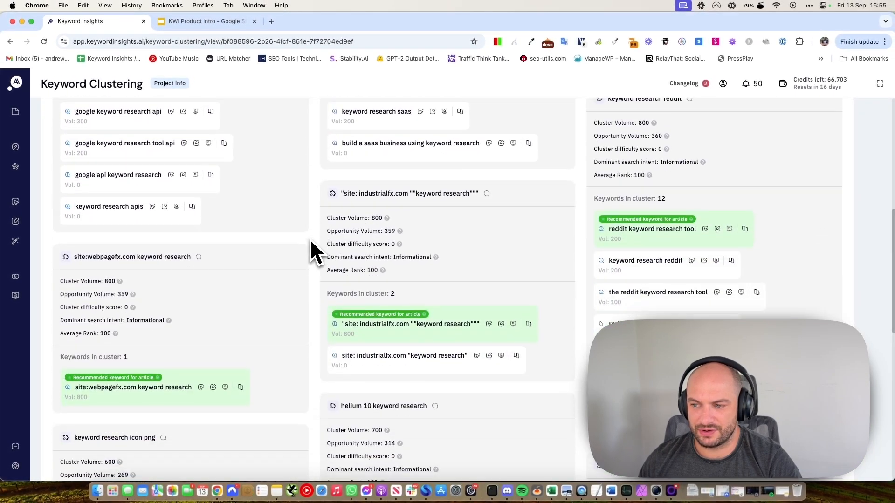
scroll(311, 240, up, 5)
scroll(310, 242, up, 3)
scroll(309, 243, down, 2)
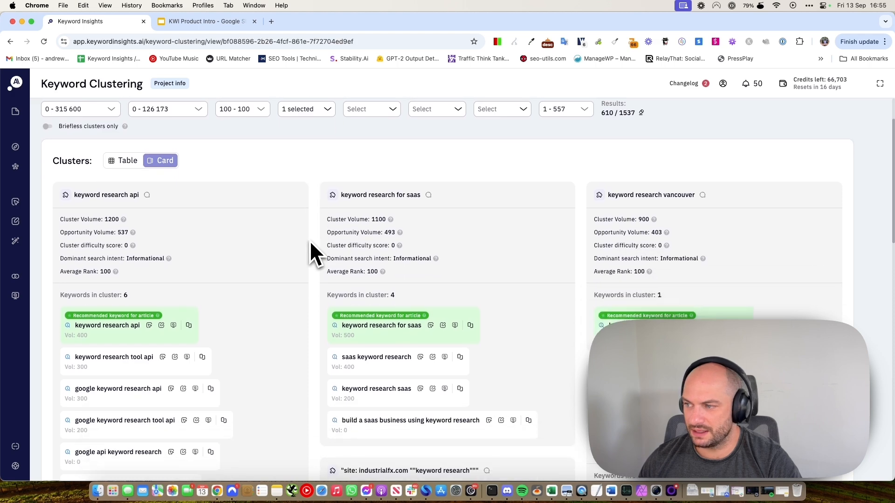
scroll(159, 269, down, 1)
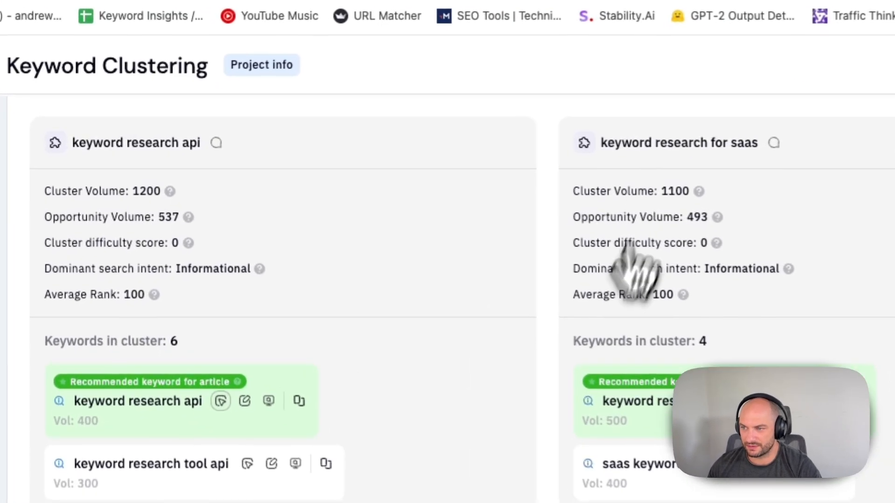
scroll(790, 412, down, 7)
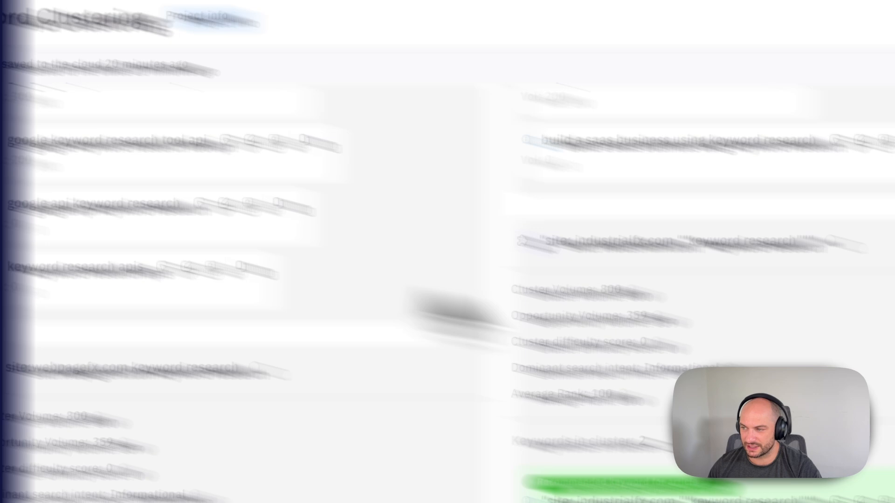
scroll(579, 304, up, 10)
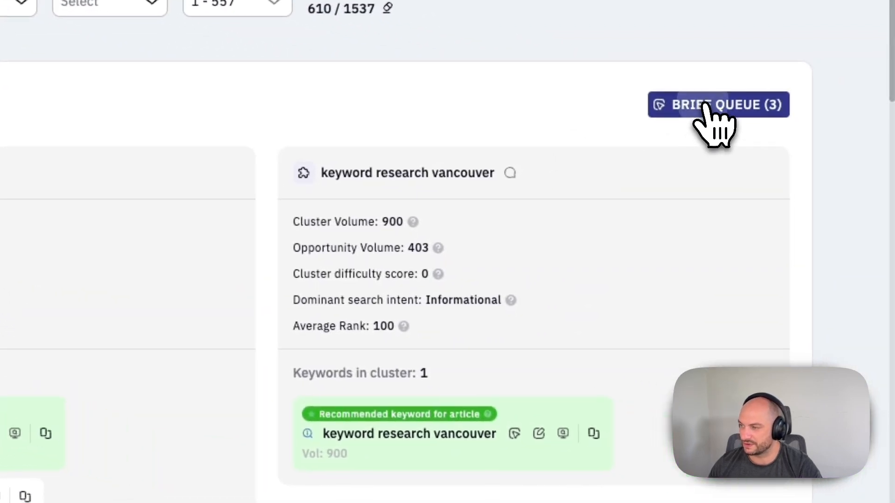
click(705, 104)
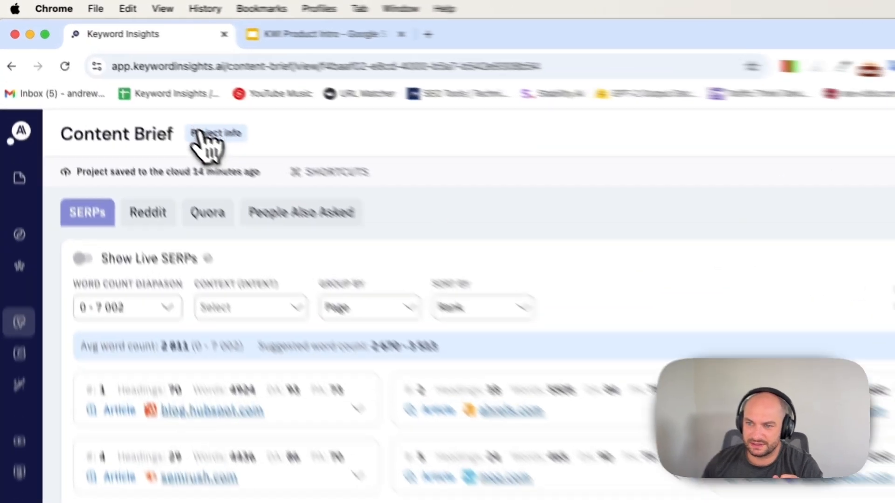
Show the brief's Project info and select the query 'how to do keyword research'.
click(139, 82)
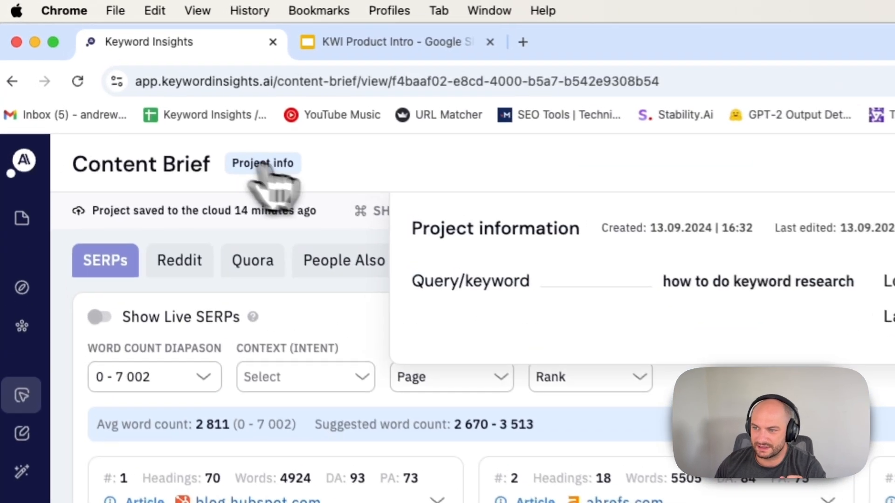
drag(445, 280, 648, 291)
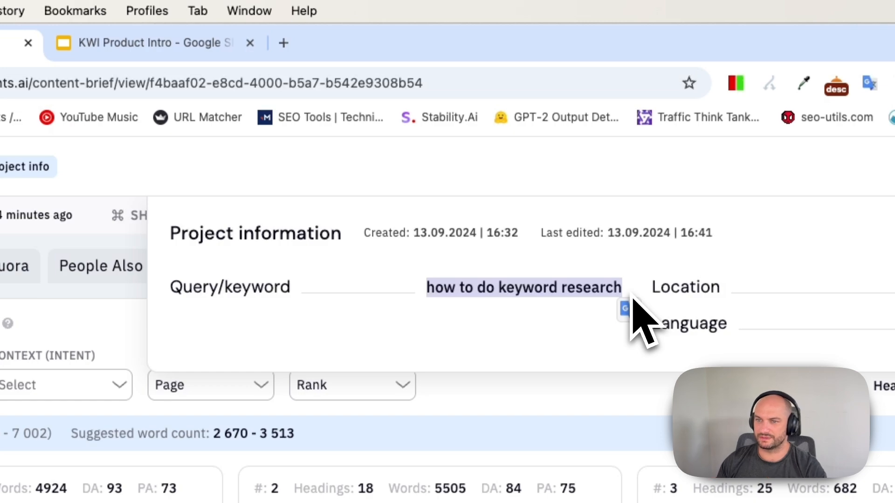
Copy the keyword and run a Google search for 'how to do keyword research' in a new tab.
right_click(582, 289)
click(613, 329)
click(293, 50)
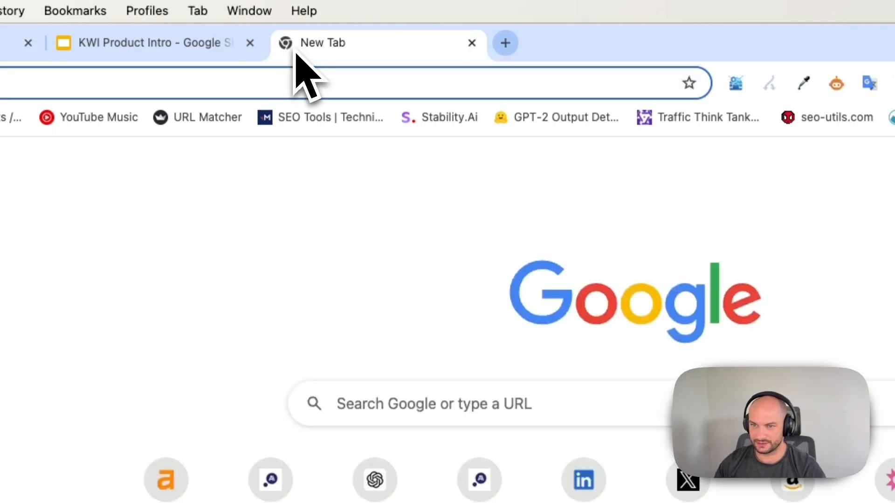
key(super+v)
key(Return)
scroll(244, 163, down, 8)
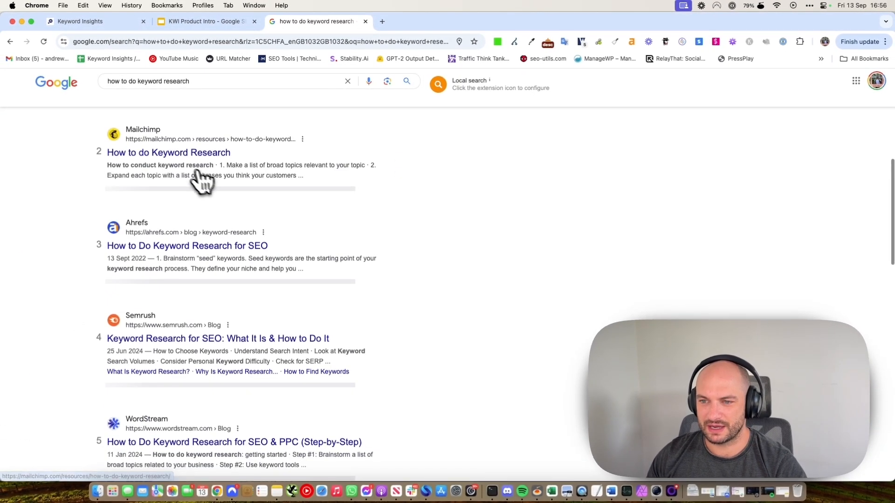
Open the Mailchimp and Ahrefs search results in new tabs.
right_click(181, 157)
click(217, 158)
right_click(180, 247)
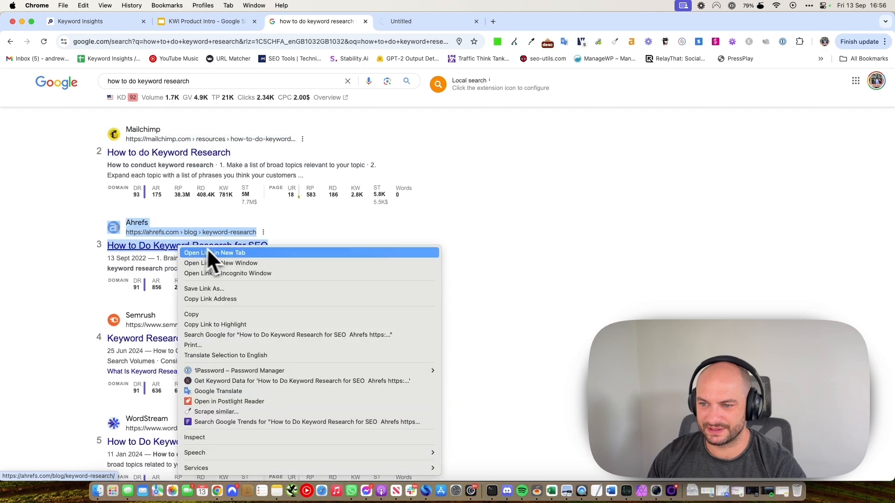
click(207, 253)
Read the Mailchimp article after dismissing its cookie notice, then return to the brief.
click(424, 22)
scroll(401, 180, down, 5)
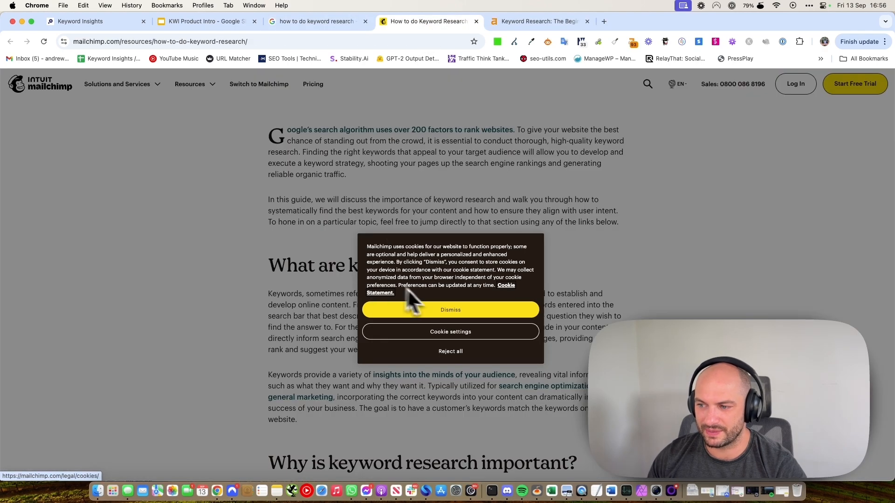
click(413, 310)
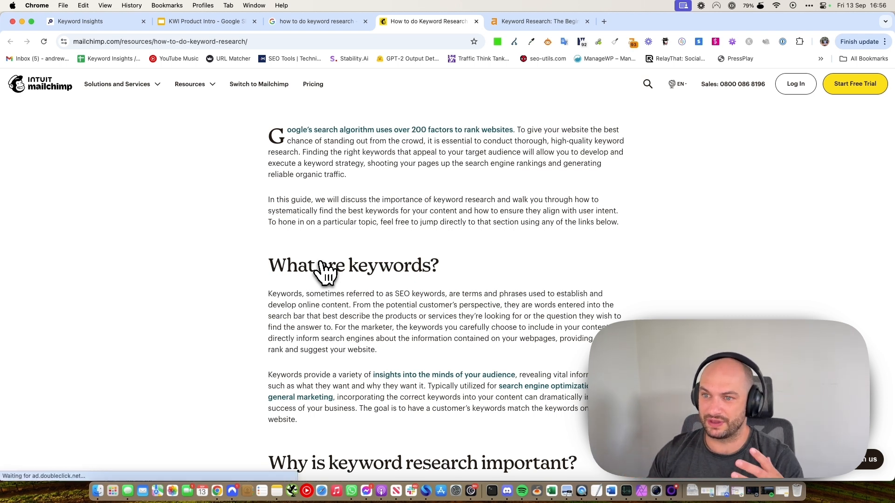
click(343, 21)
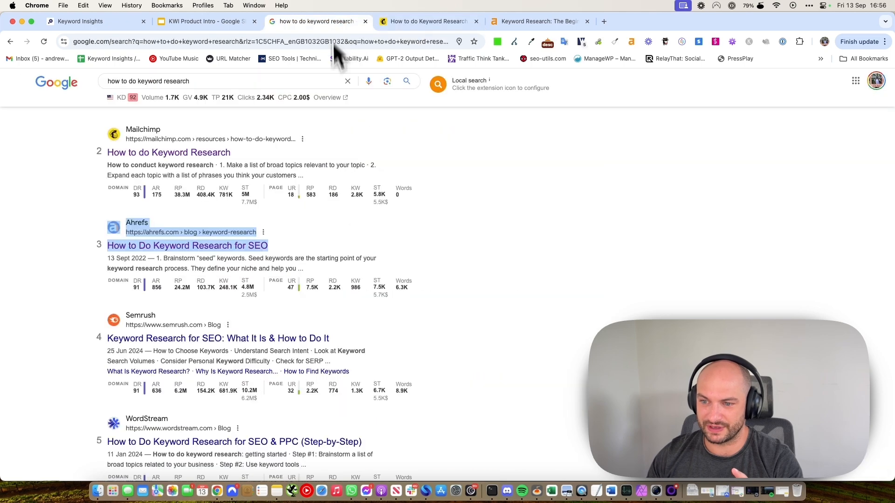
scroll(320, 210, down, 10)
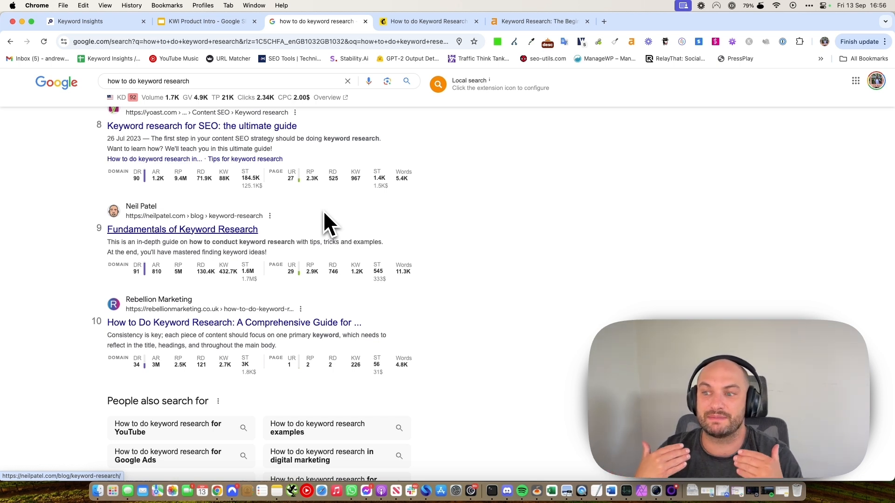
click(110, 23)
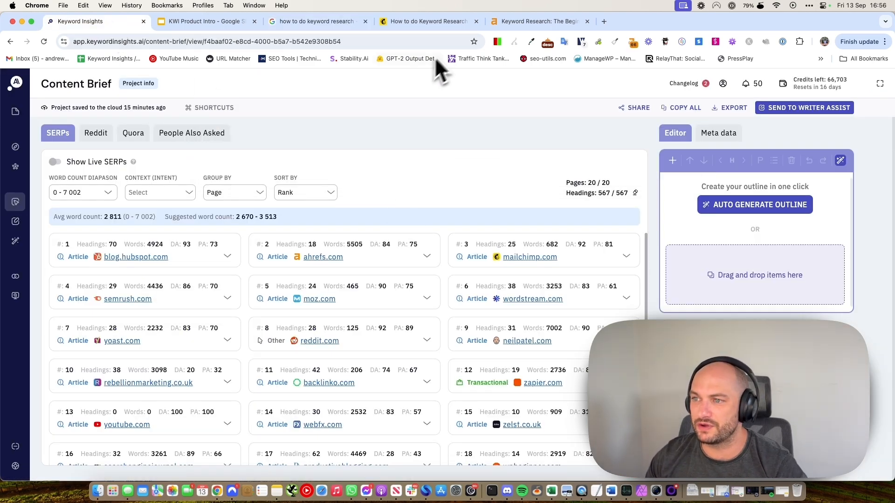
Glance at the Mailchimp and Ahrefs articles, then expand the HubSpot and Ahrefs heading outlines.
click(415, 22)
click(507, 22)
click(107, 22)
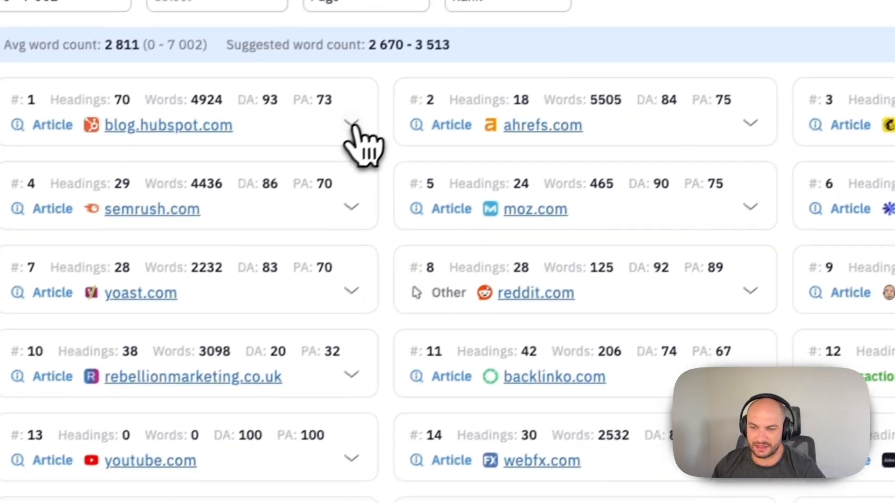
click(183, 250)
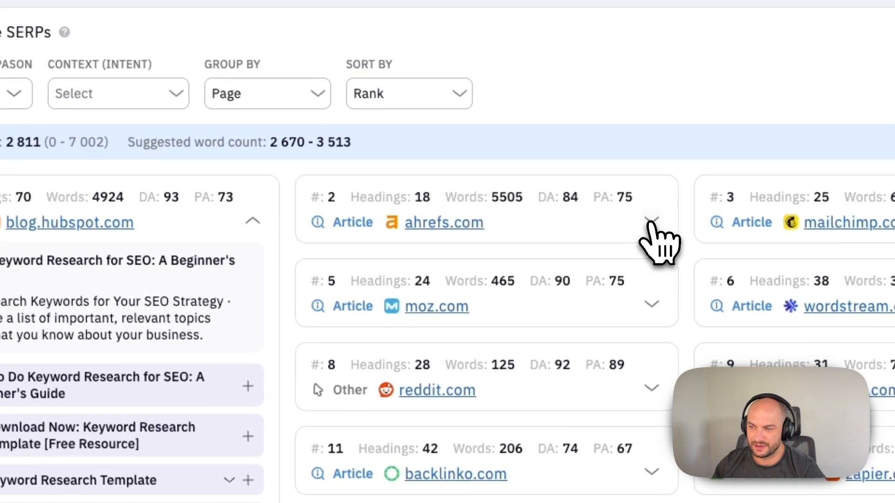
click(652, 220)
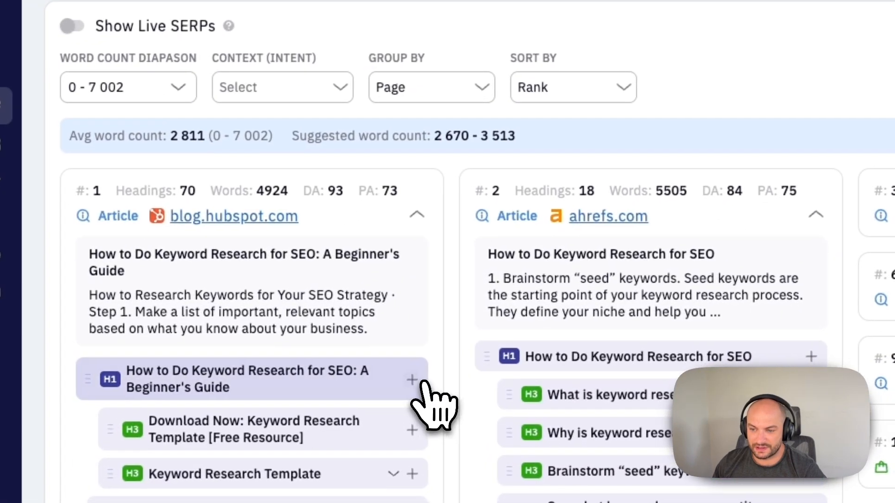
Add the HubSpot headings, delete Download Now, and trim the H1 to 'How to Do Keyword Research for SEO'.
click(248, 386)
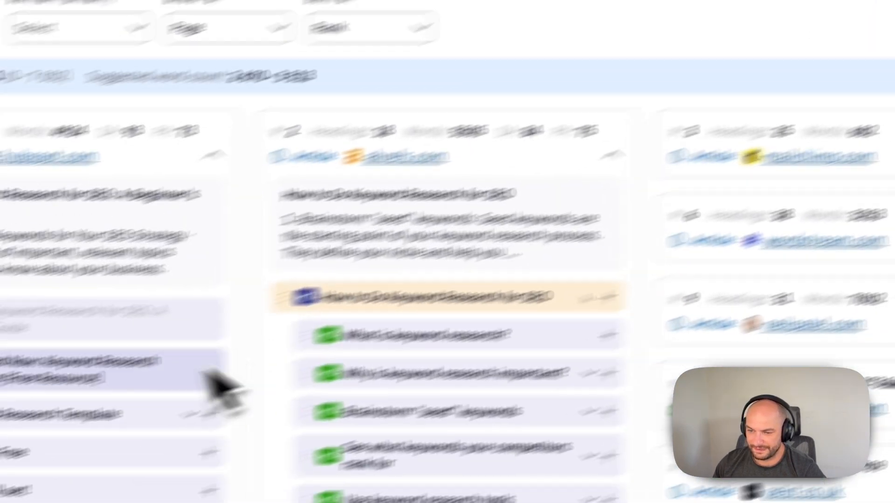
click(219, 385)
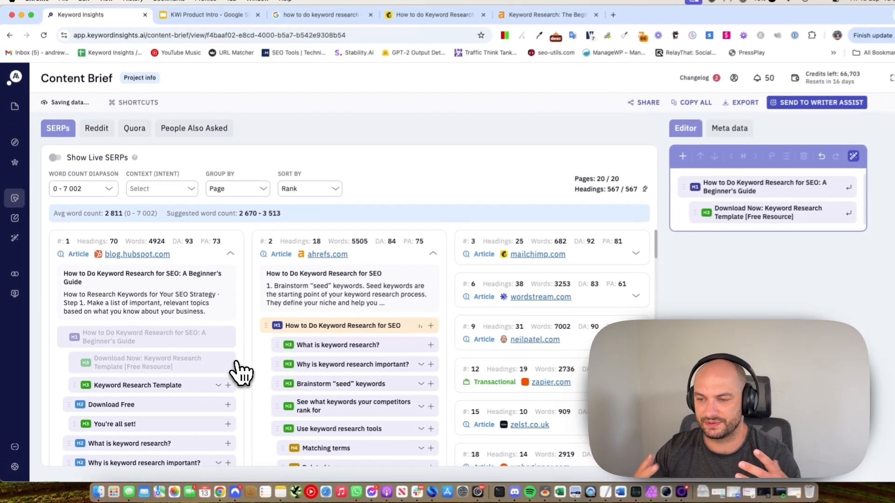
click(766, 221)
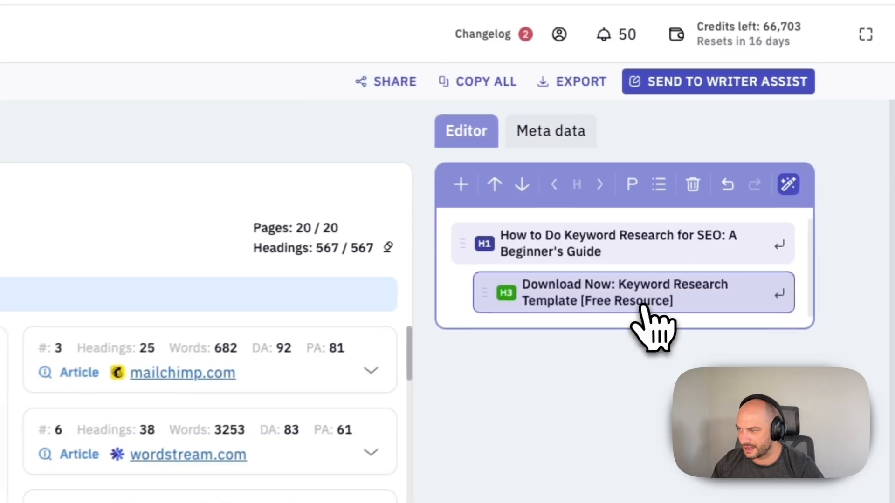
click(791, 160)
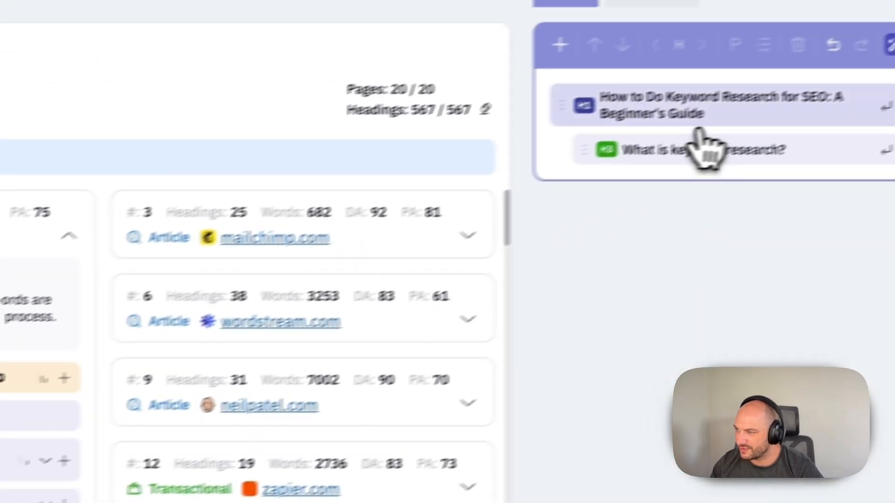
double_click(648, 134)
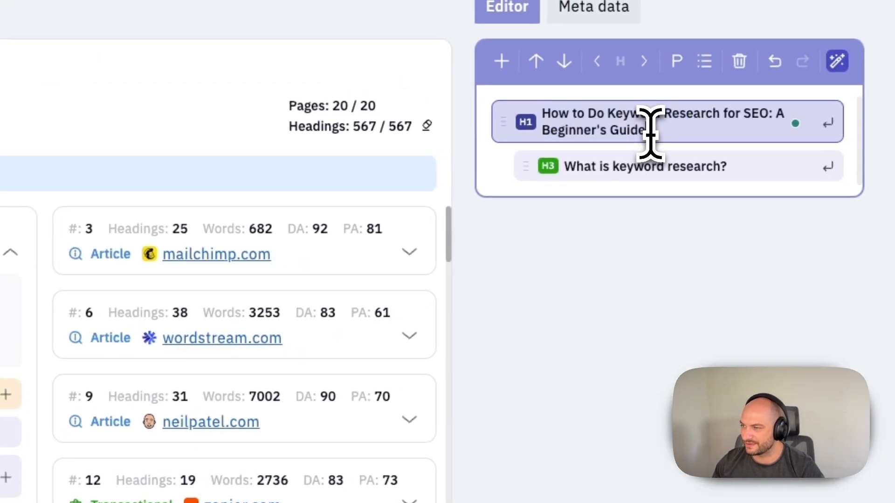
drag(664, 128, 772, 111)
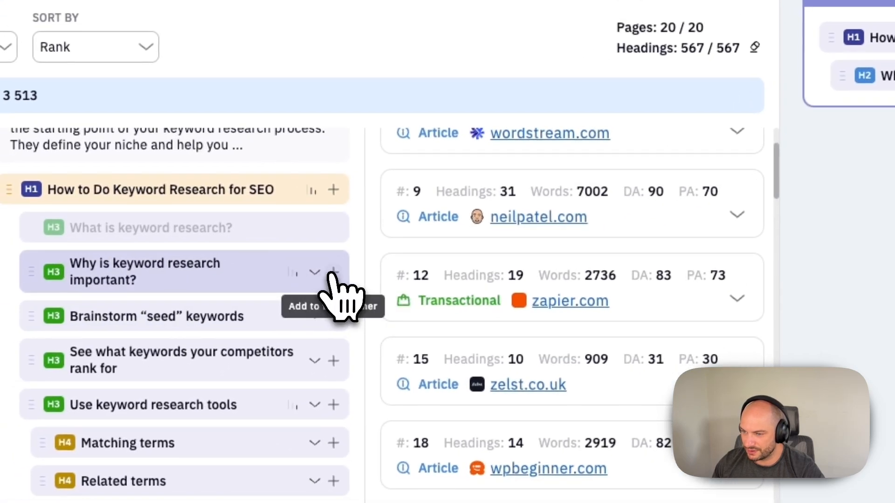
Add 'Why is keyword research important?' and 'Benefits of Keyword Research', promoting both to H2.
click(334, 267)
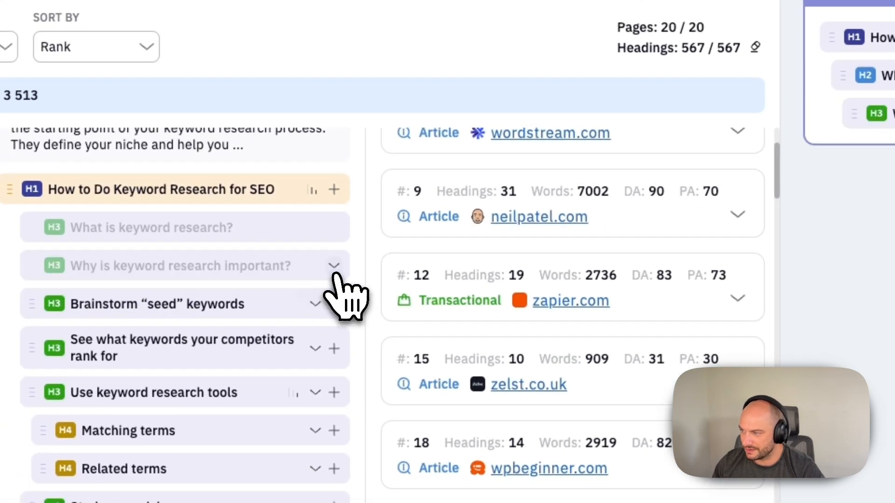
scroll(274, 271, down, 3)
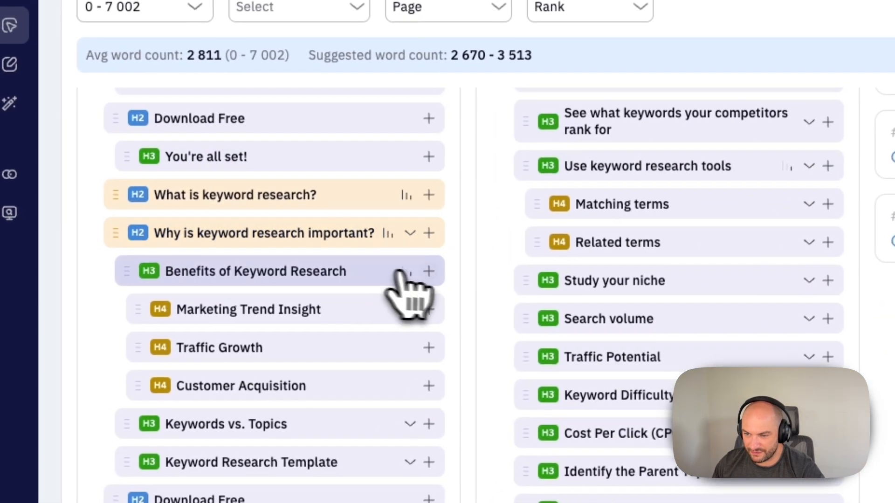
click(422, 273)
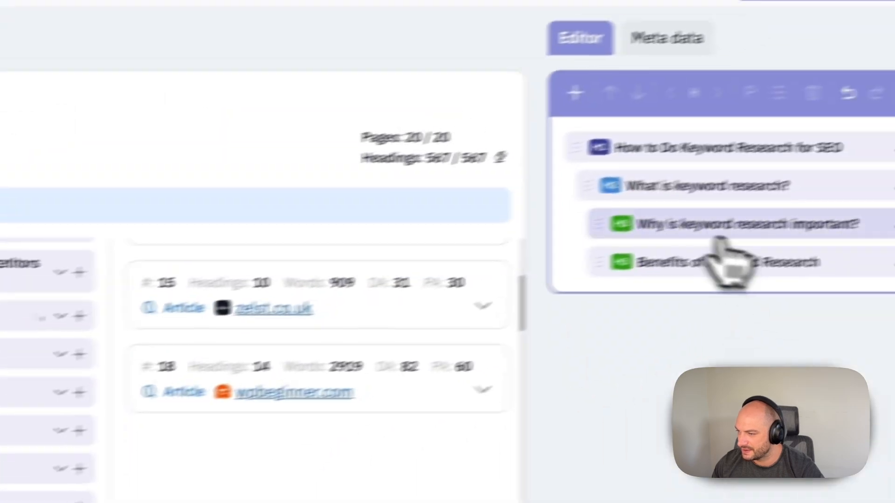
click(712, 226)
shift+click(708, 266)
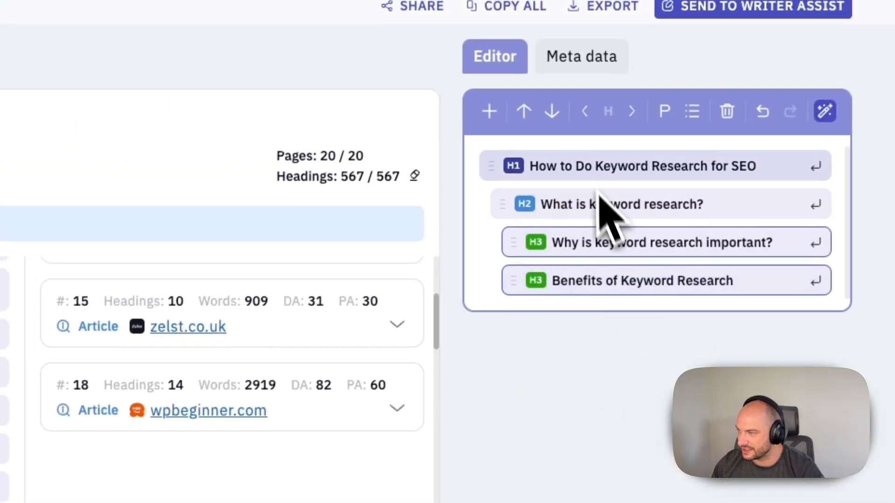
click(586, 112)
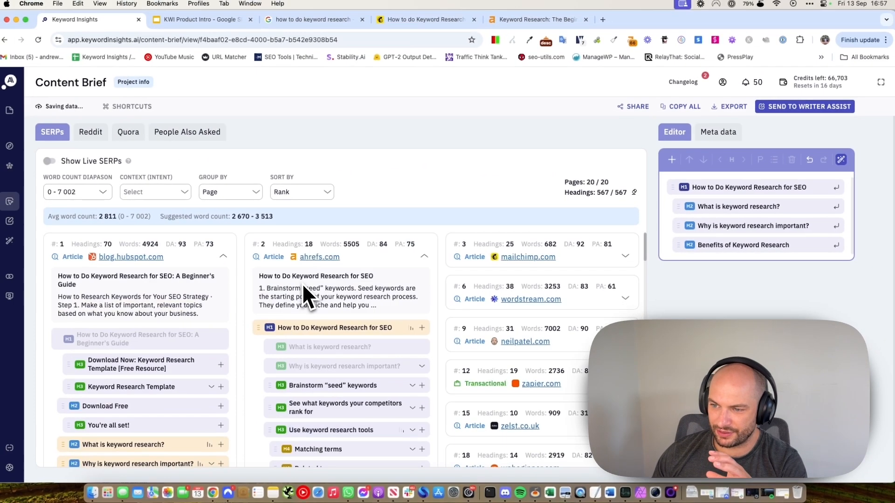
Collapse the Ahrefs card and check the Mailchimp result's headings.
click(427, 257)
click(625, 258)
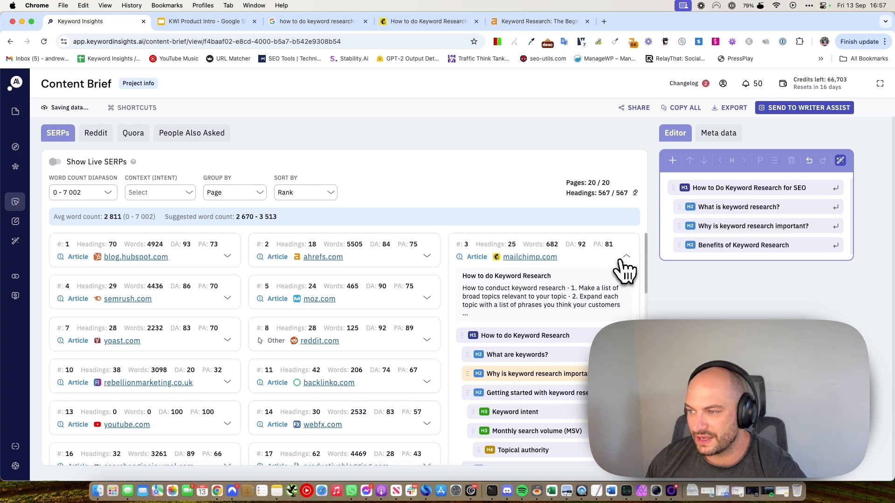
click(626, 257)
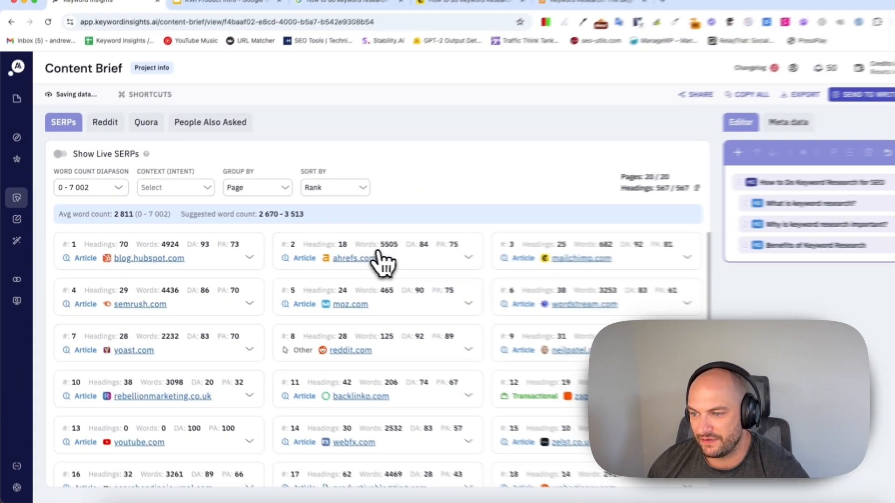
Expand the rebellionmarketing.co.uk and blog.hubspot.com SERP cards to view their heading outlines.
scroll(750, 294, down, 1)
scroll(391, 279, down, 1)
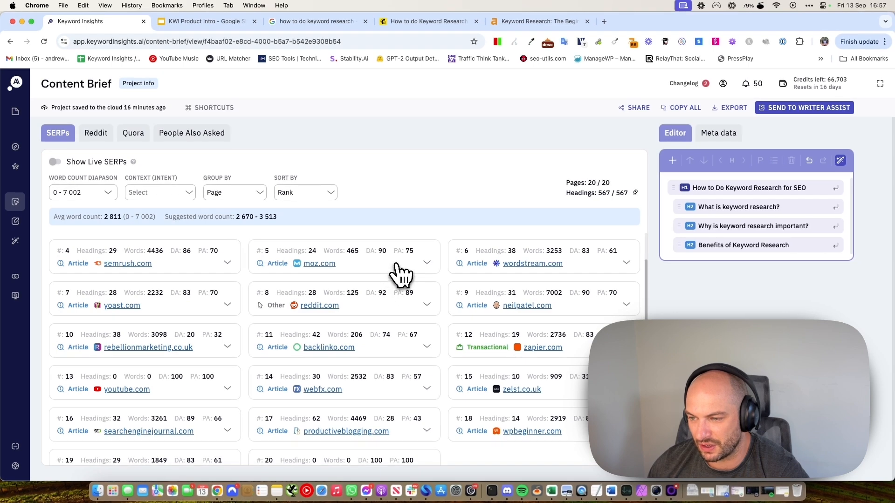
scroll(391, 271, down, 1)
scroll(254, 265, up, 1)
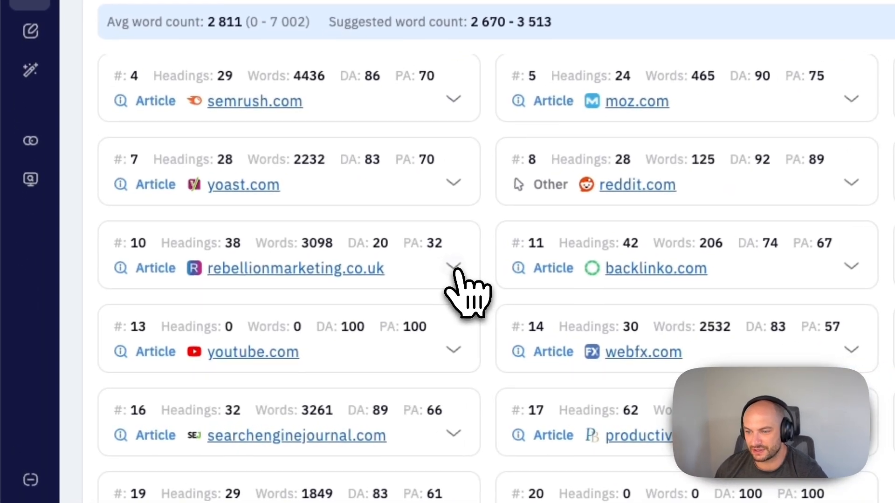
click(455, 267)
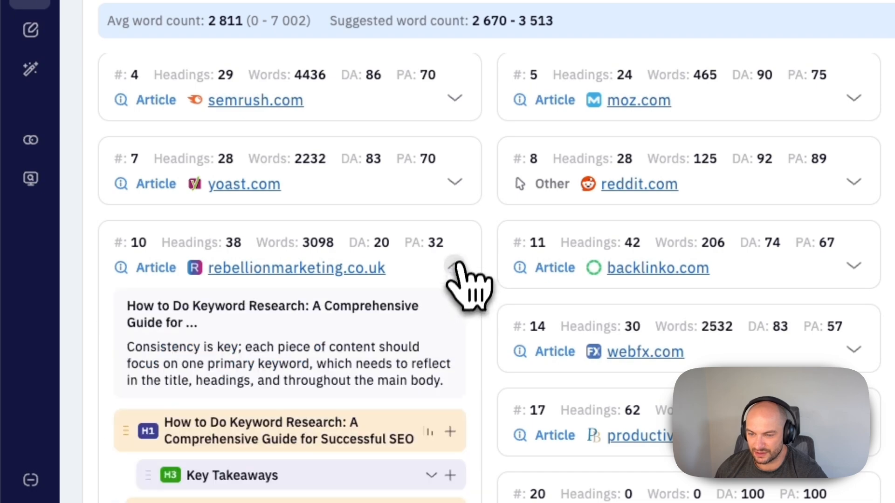
scroll(470, 290, down, 8)
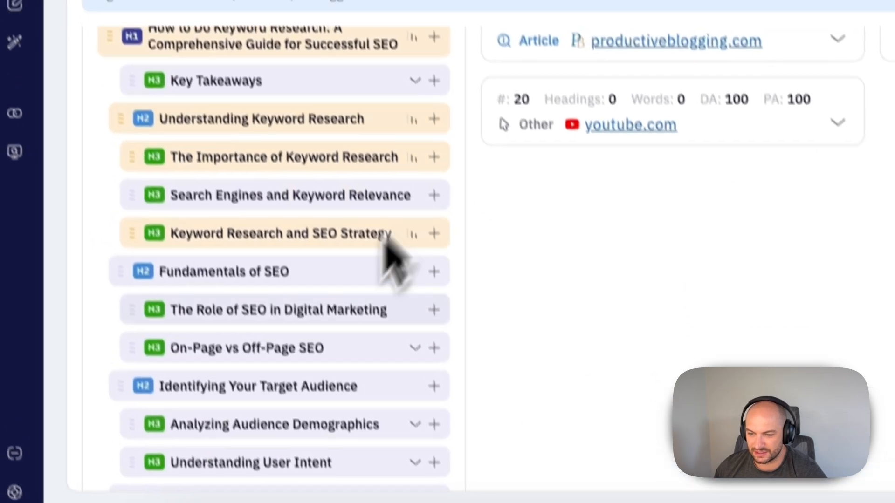
scroll(385, 235, down, 5)
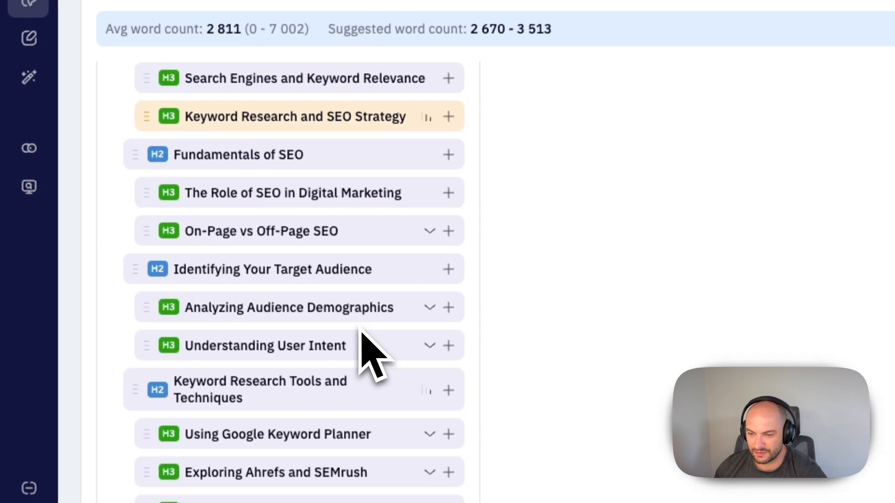
scroll(363, 332, up, 10)
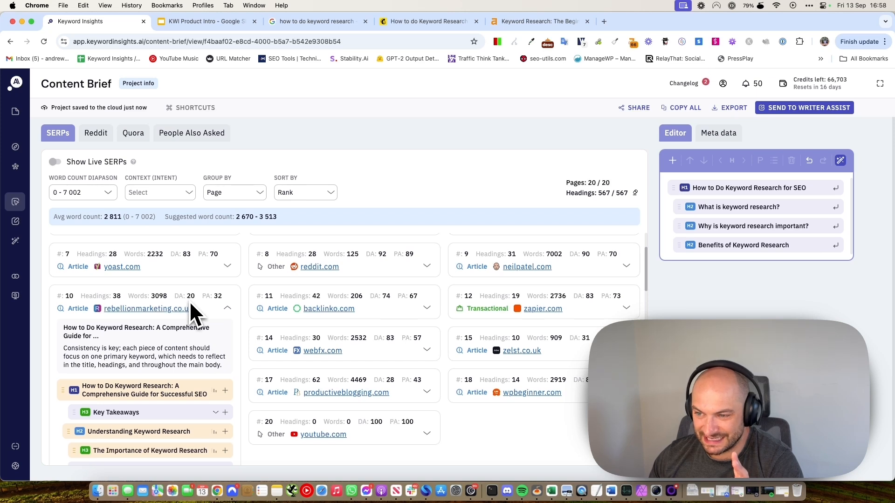
scroll(190, 305, up, 3)
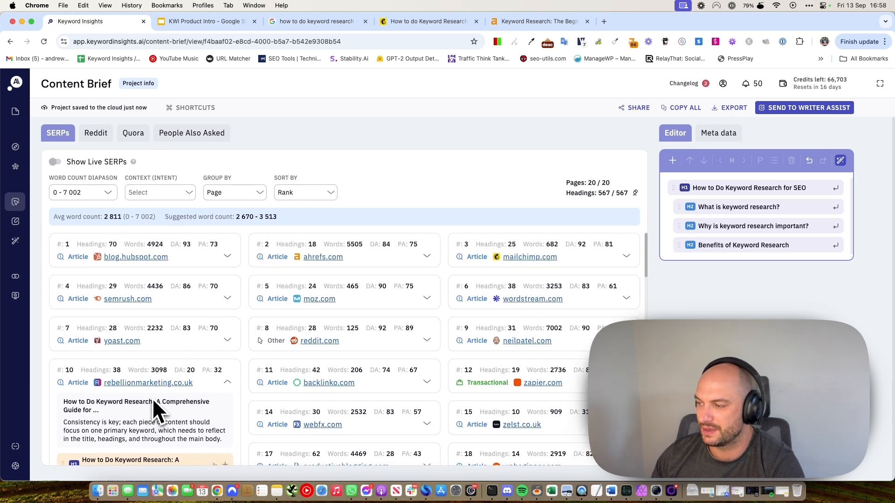
scroll(154, 396, down, 3)
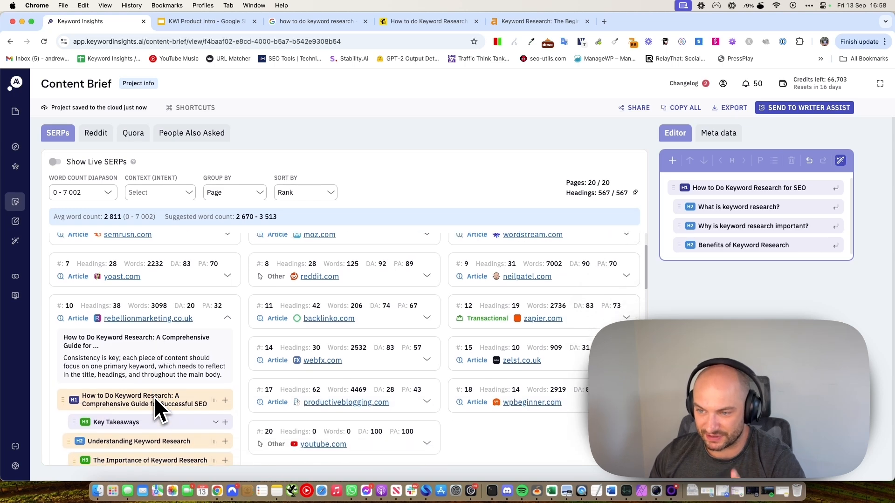
scroll(155, 396, up, 3)
click(227, 256)
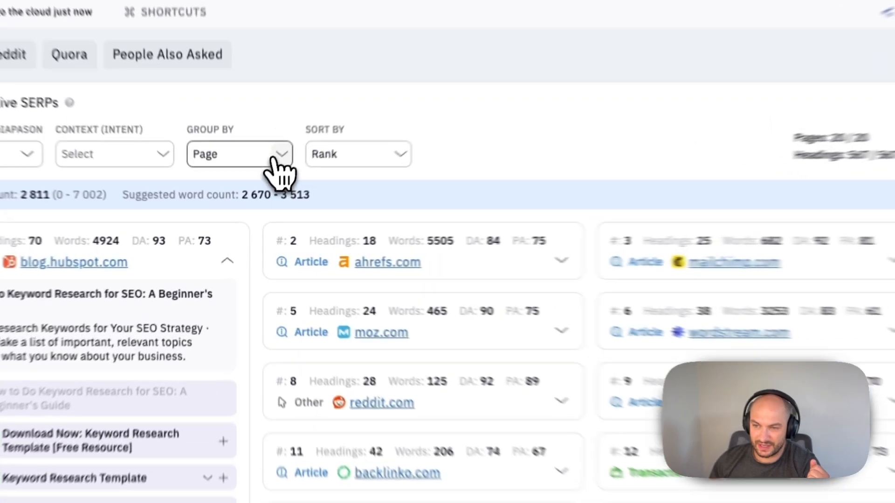
Group the SERP headings by maximum similarity.
click(252, 194)
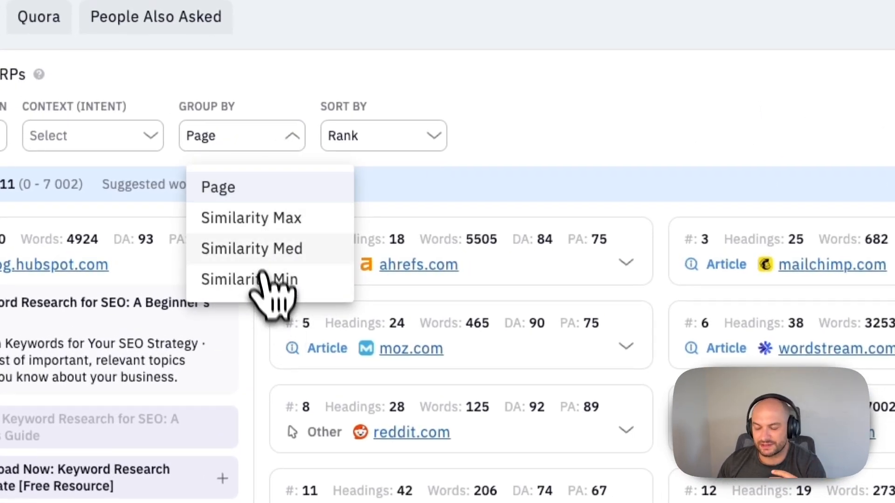
click(258, 219)
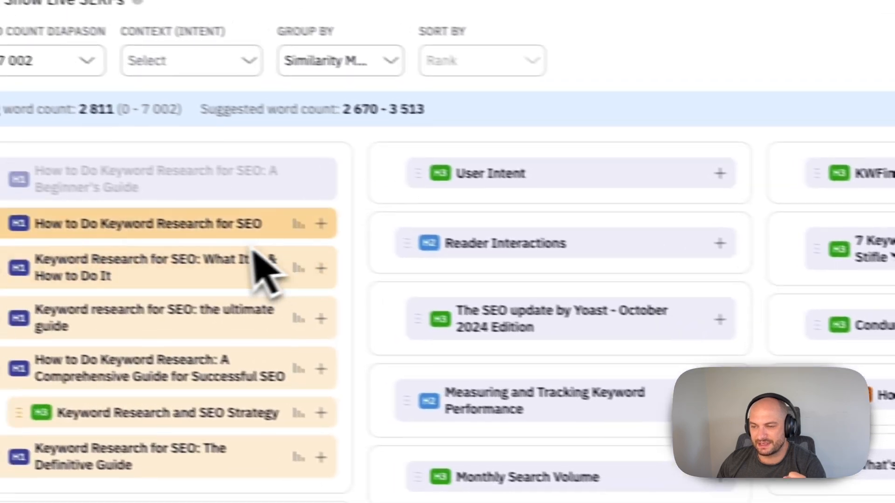
scroll(669, 310, down, 10)
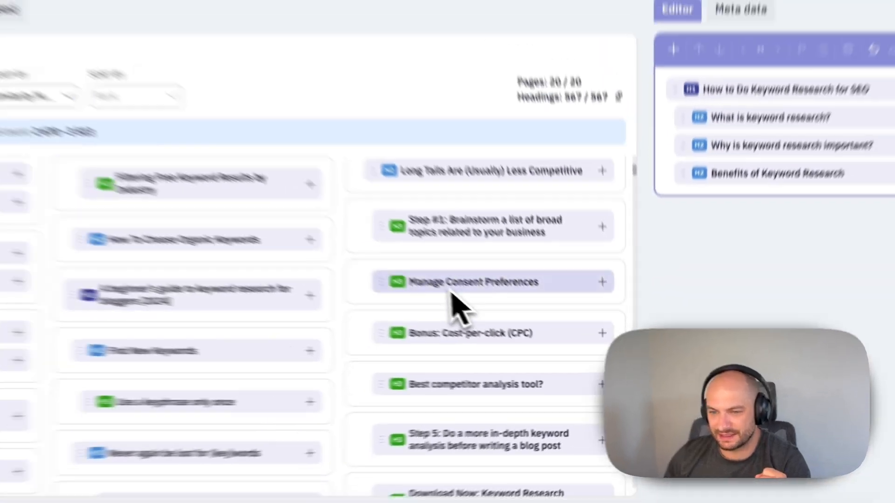
scroll(518, 319, up, 1)
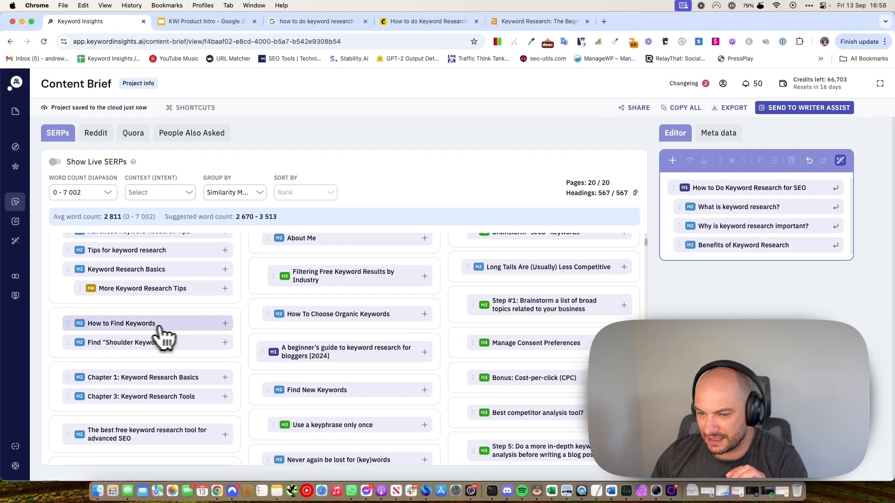
Add 'How to Find Keywords', 'How To Analyze Keywords' and 'Study the search intent' to the outline.
click(225, 324)
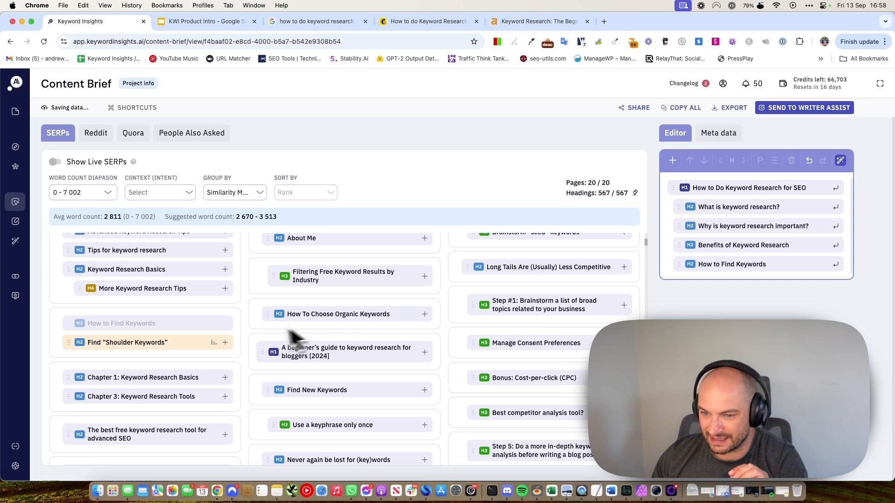
scroll(196, 286, down, 3)
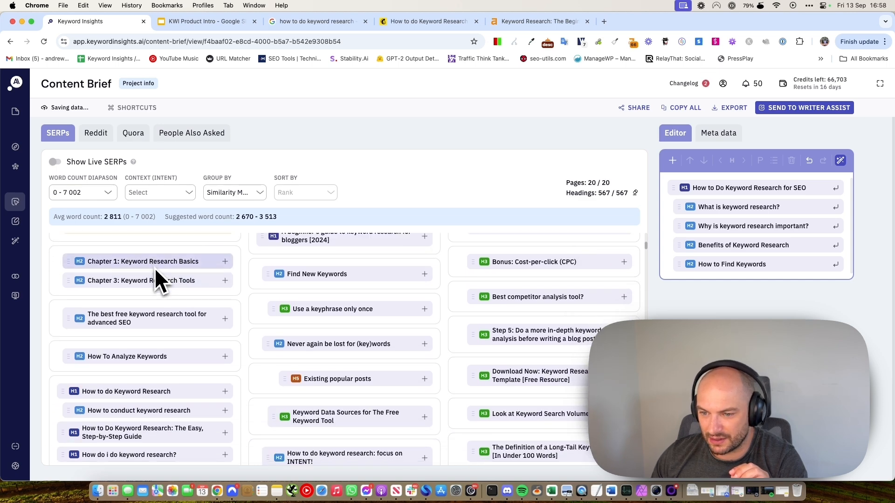
scroll(210, 315, down, 2)
click(225, 309)
scroll(298, 314, down, 5)
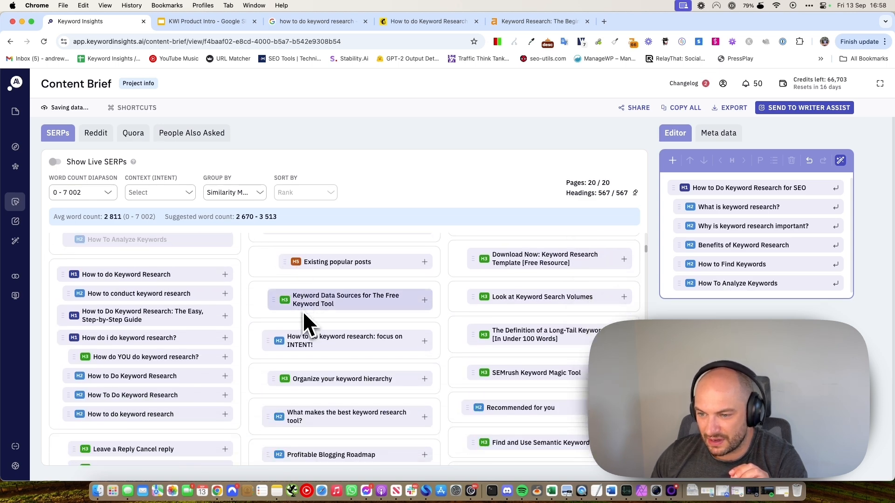
scroll(281, 309, down, 15)
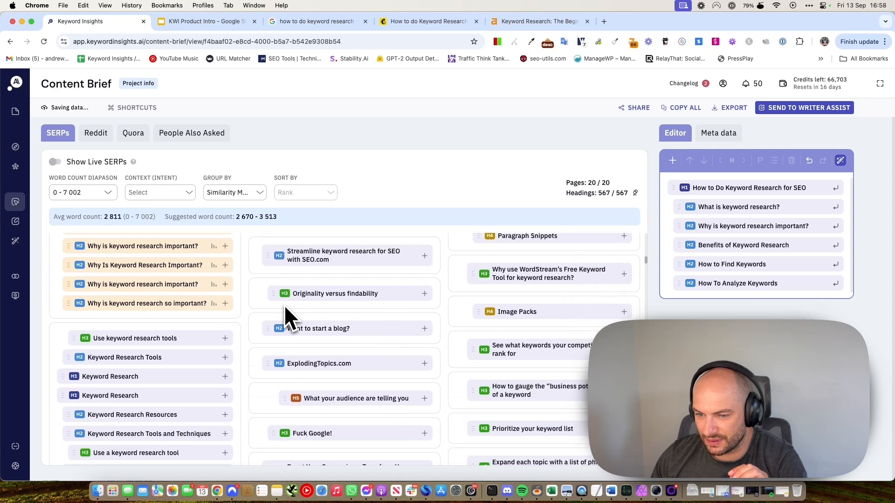
scroll(279, 322, down, 3)
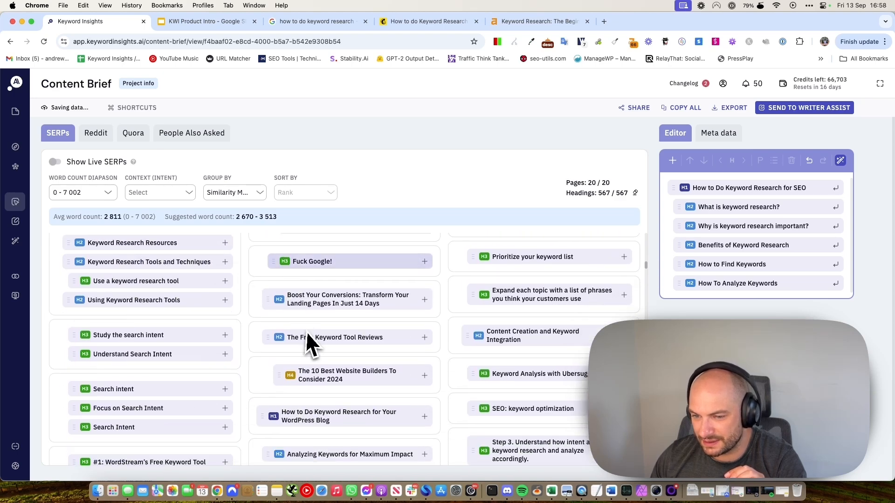
click(225, 335)
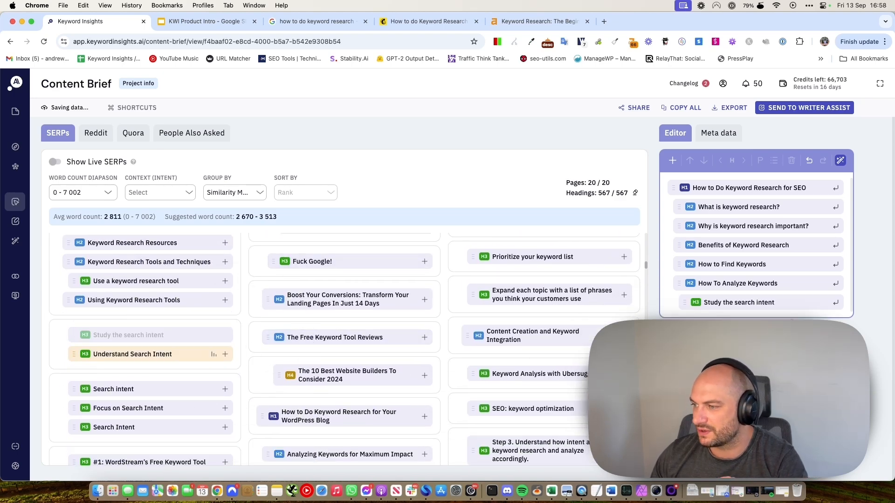
scroll(253, 336, up, 10)
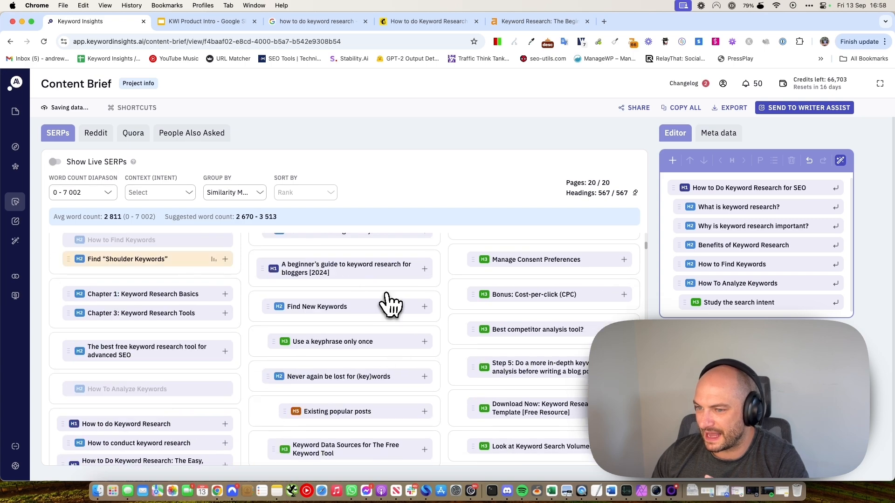
scroll(391, 305, up, 5)
Try moving and re-levelling the last three outline headings, leaving them as they were.
mouse_move(739, 304)
mouse_down()
mouse_move(741, 236)
mouse_move(733, 314)
mouse_move(738, 302)
mouse_up()
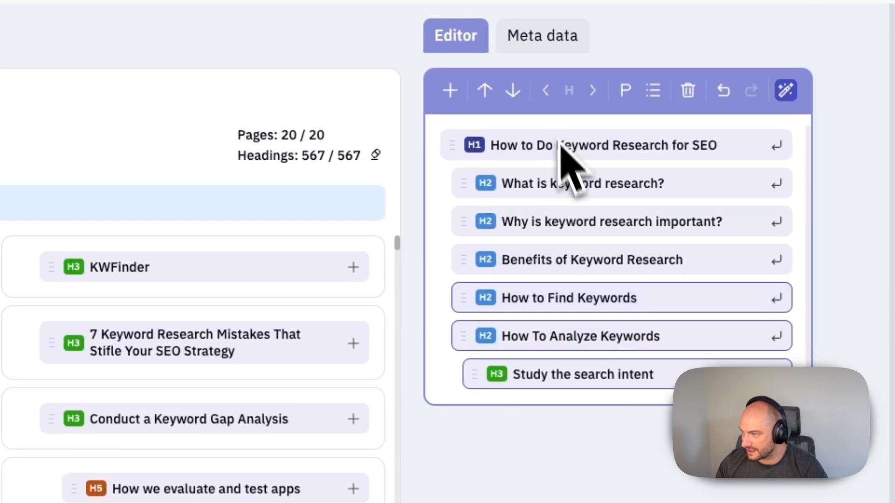
click(485, 90)
click(485, 90)
click(513, 90)
click(513, 90)
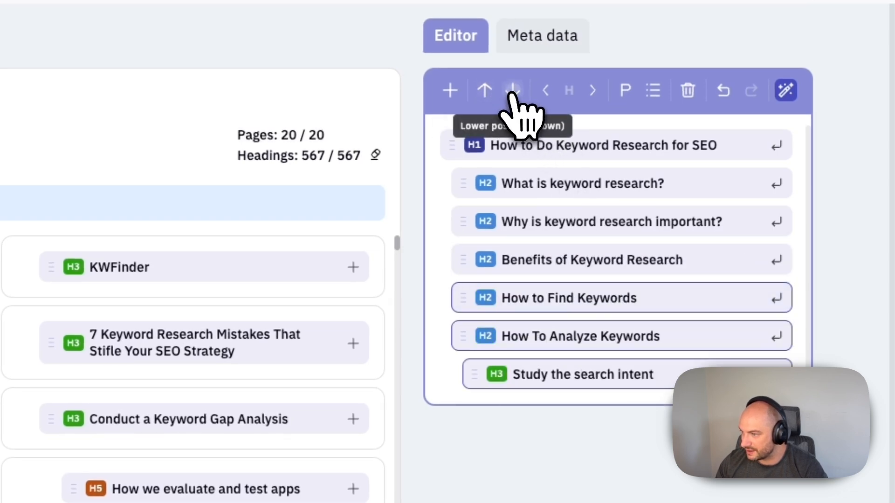
click(546, 91)
click(592, 90)
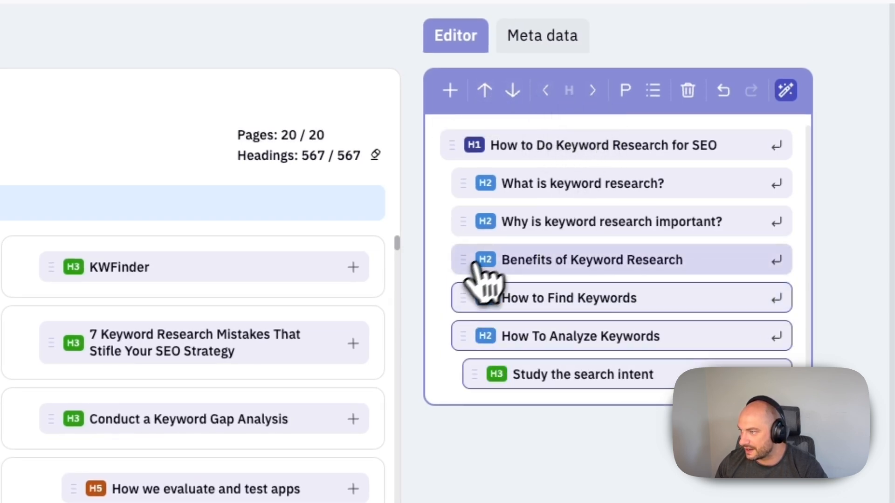
Insert an 'Other FAQs' heading below Benefits of Keyword Research and drag it to the end.
click(476, 262)
click(452, 90)
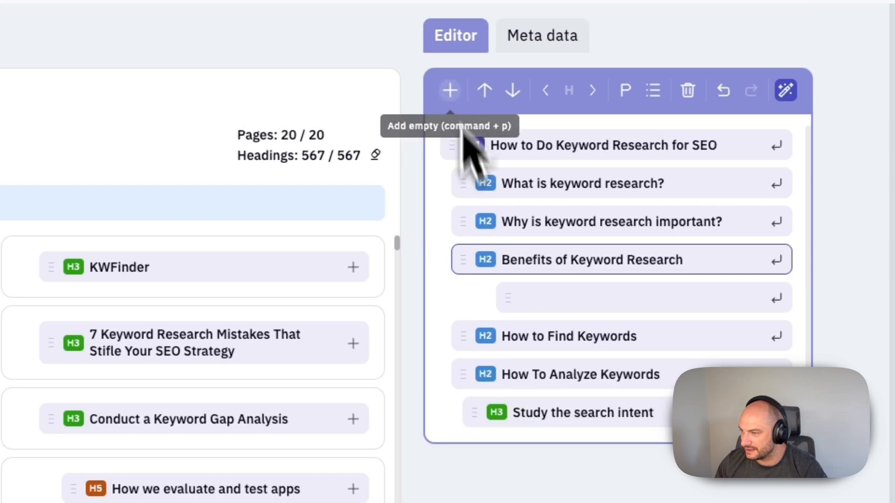
click(549, 296)
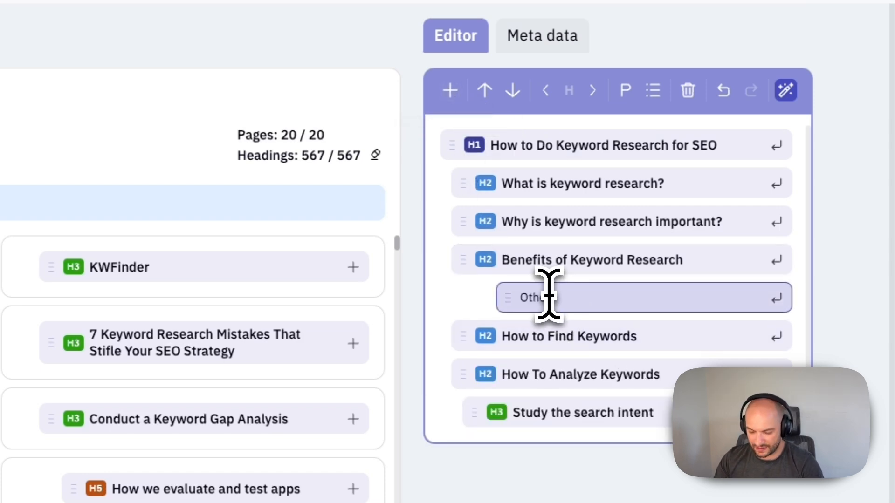
text(Other FAQs)
scroll(560, 335, down, 3)
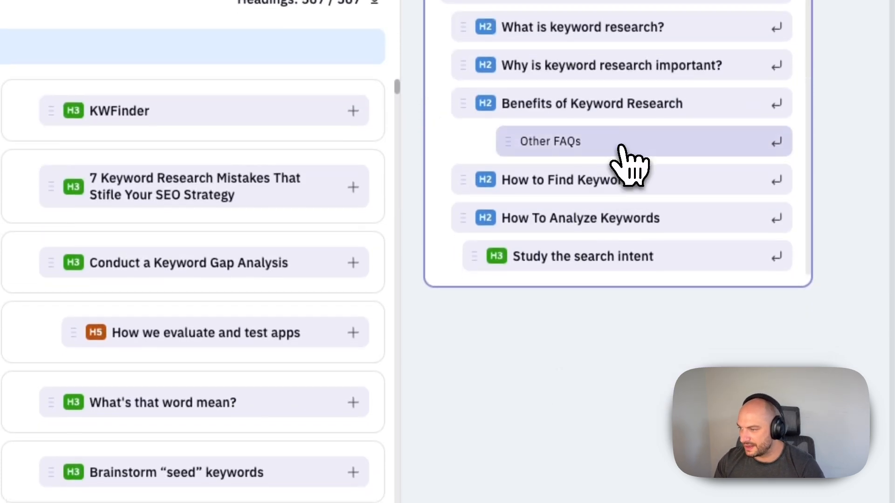
drag(620, 144, 593, 254)
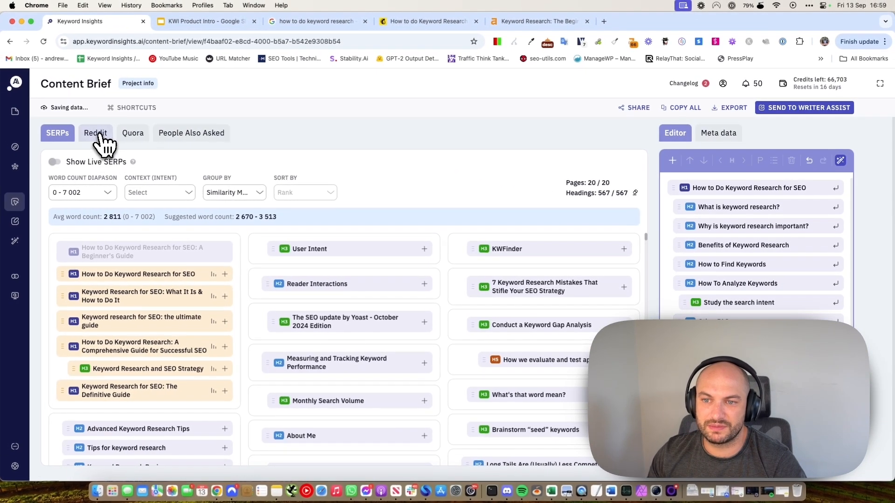
Drag the People Also Asked question 'Can I do keyword research for free?' into the outline.
click(98, 134)
click(133, 134)
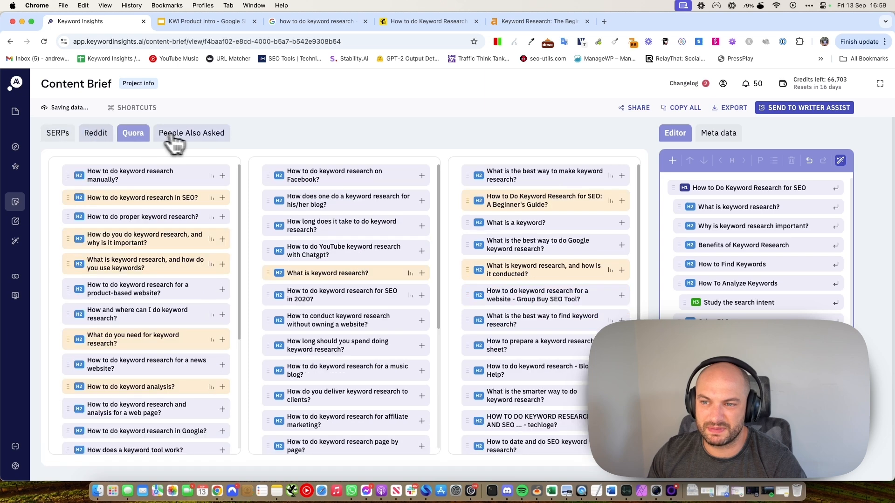
click(191, 136)
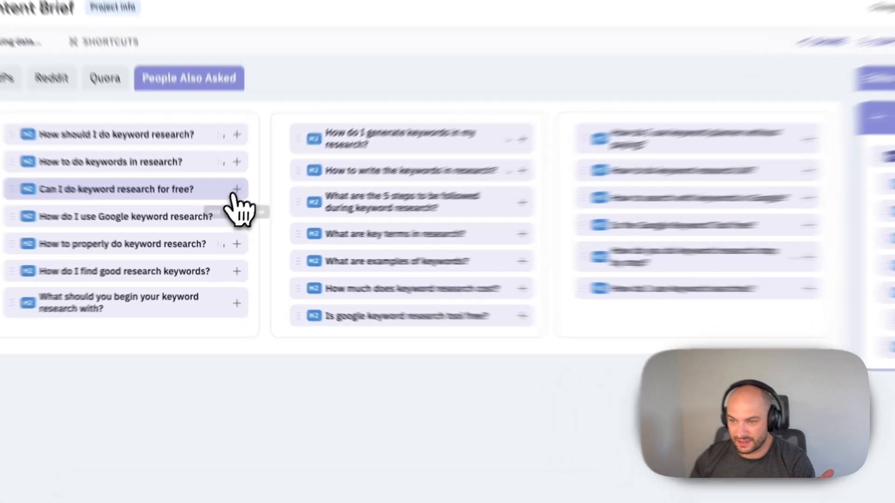
drag(222, 215, 268, 267)
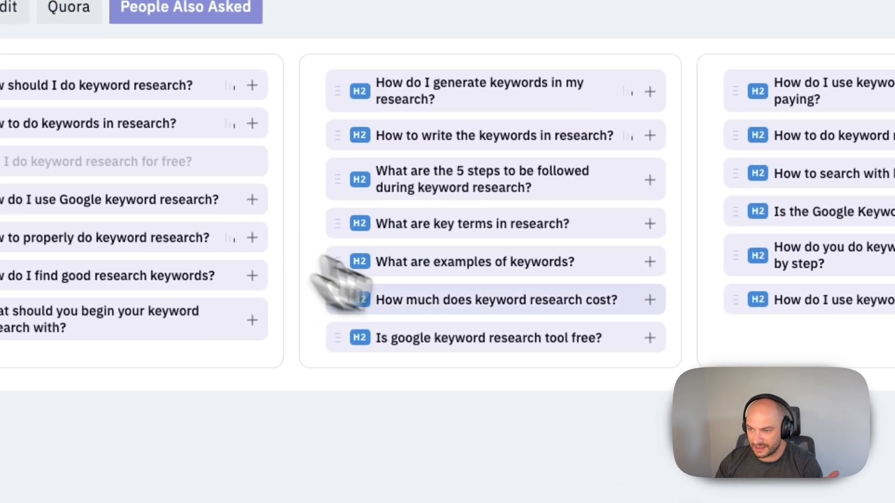
drag(341, 279, 765, 343)
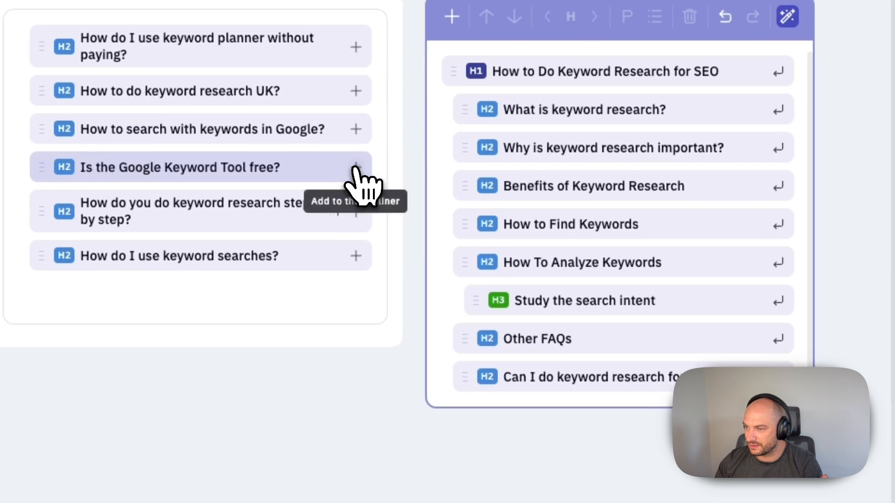
Add 'Is the Google Keyword Tool free?' and make both questions H3 under Other FAQs.
click(355, 168)
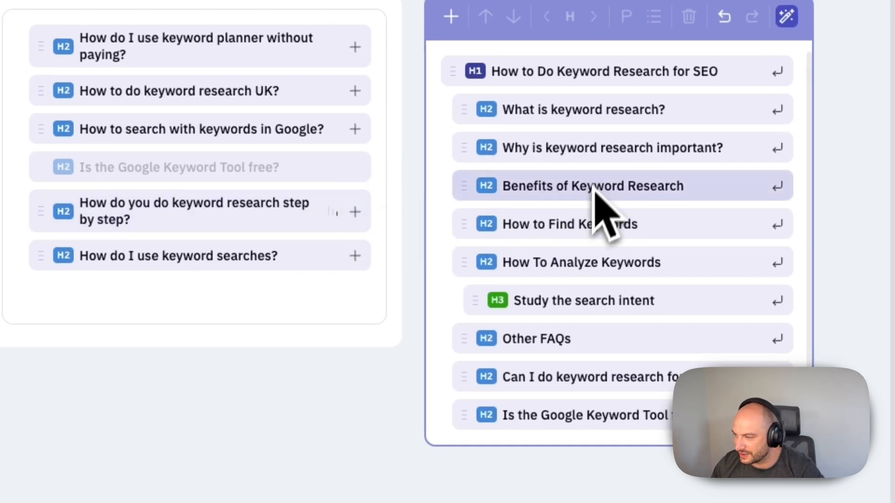
click(573, 381)
click(565, 413)
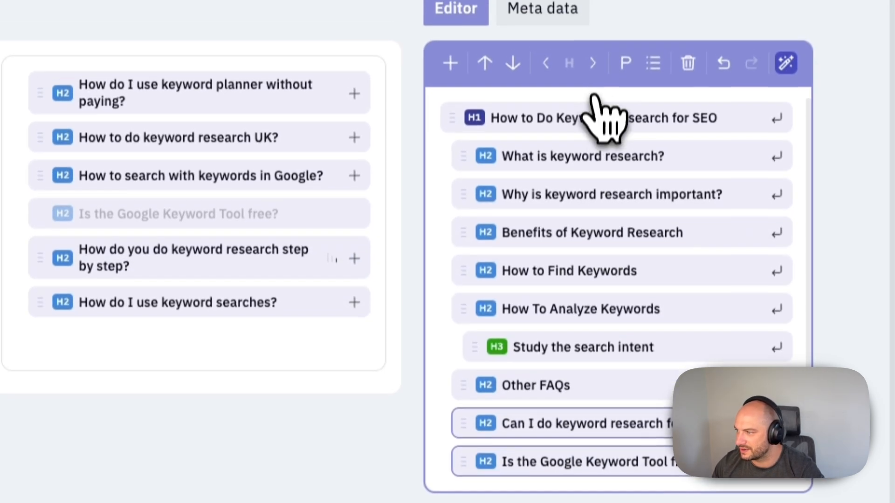
click(593, 63)
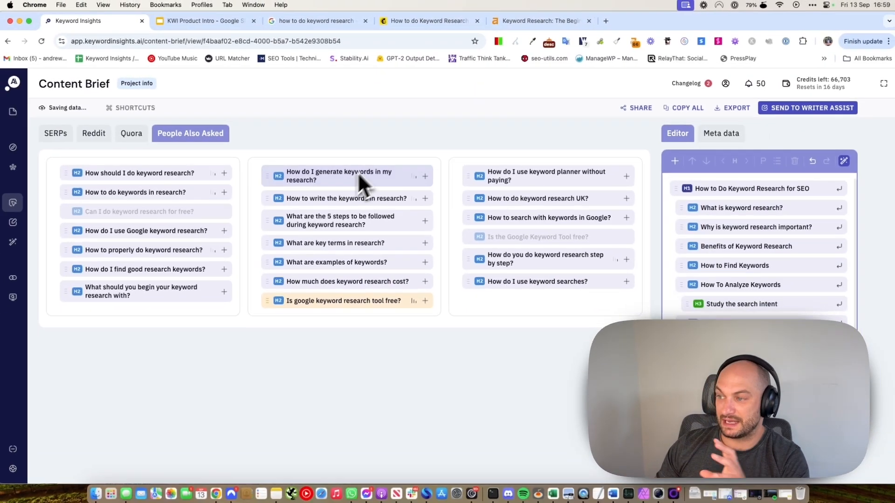
click(55, 134)
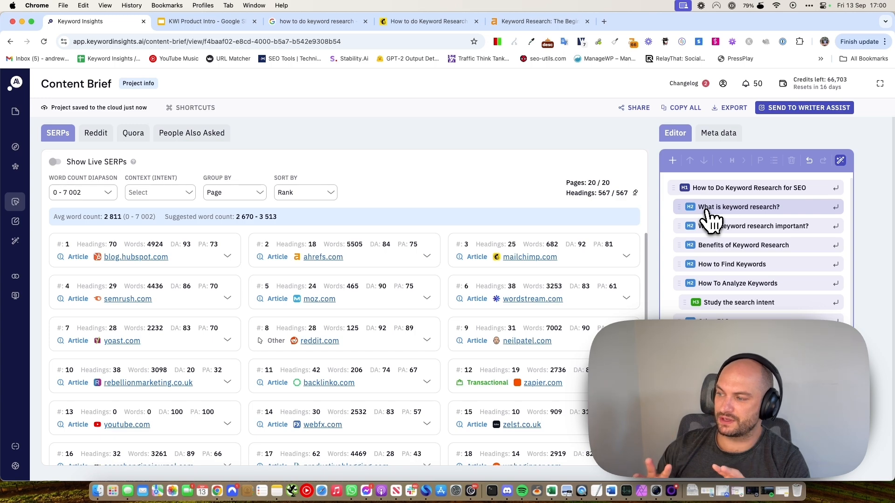
Generate AI paragraphs for 'What is keyword research?' and 'Benefits of Keyword Research'.
mouse_move(14, 214)
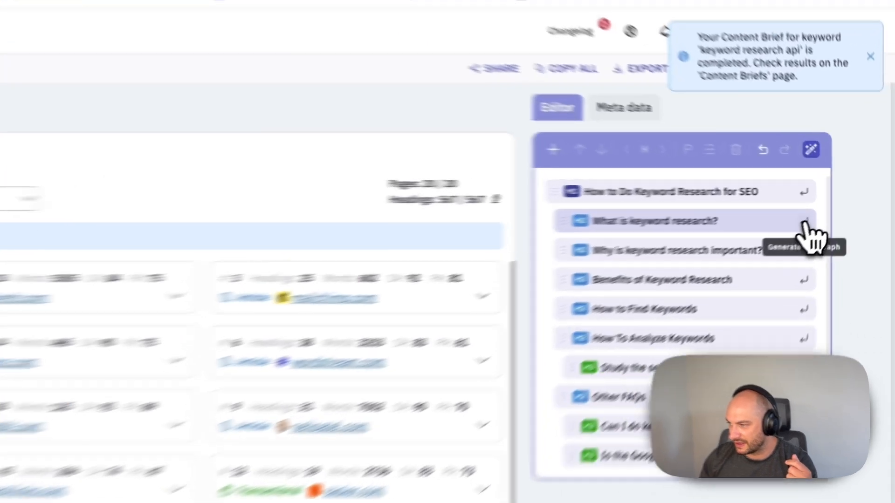
click(836, 207)
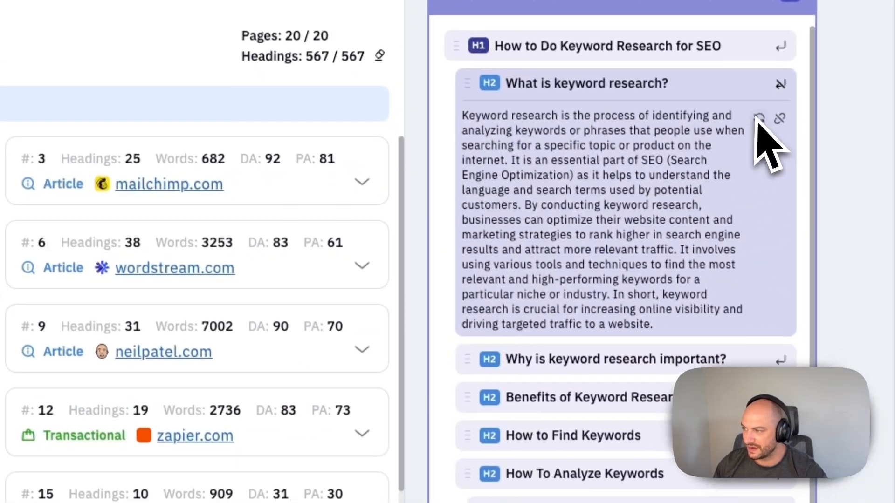
scroll(718, 247, down, 2)
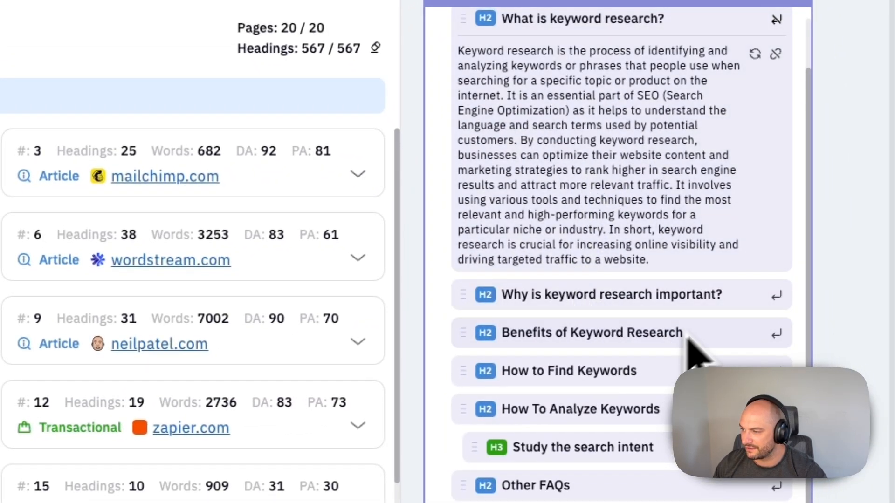
click(777, 334)
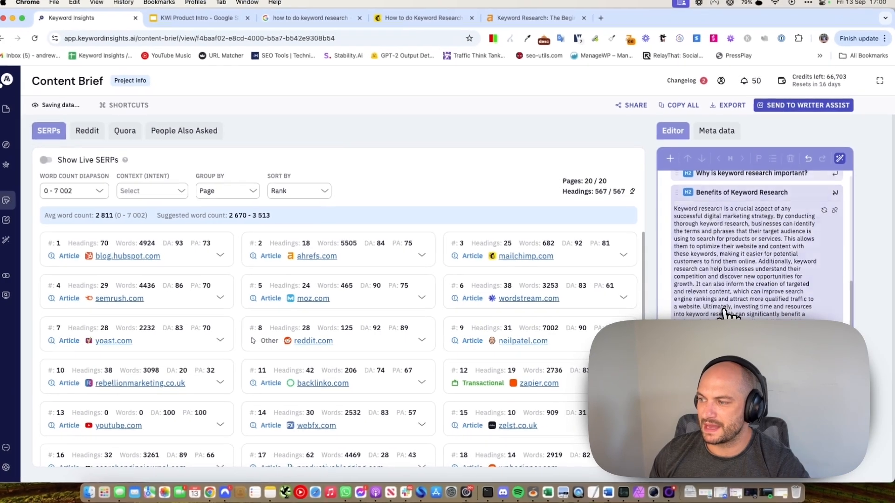
scroll(784, 299, up, 5)
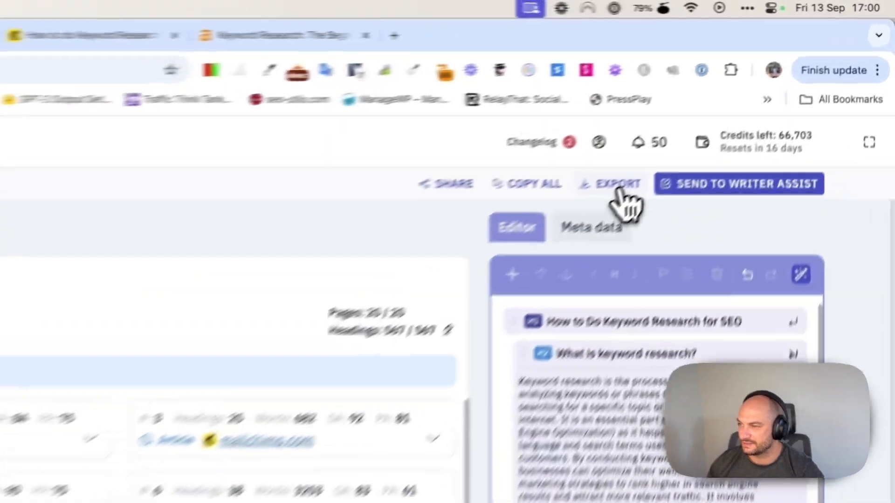
Export the brief as a DOCX file, open it in Word, then return to the browser.
click(619, 189)
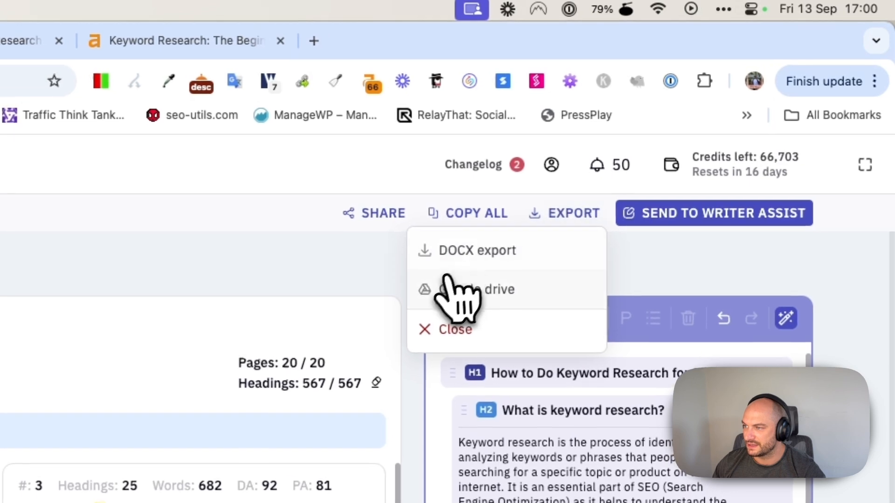
click(532, 211)
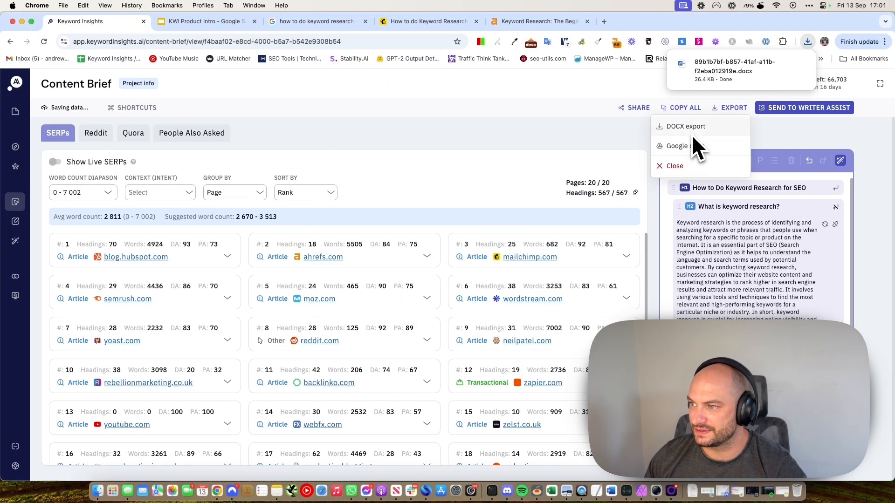
click(707, 70)
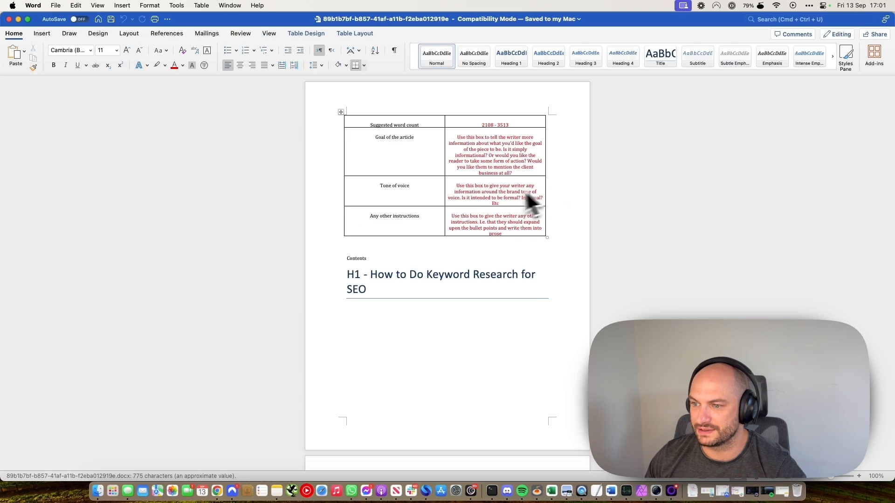
scroll(526, 194, down, 10)
key(super+Tab)
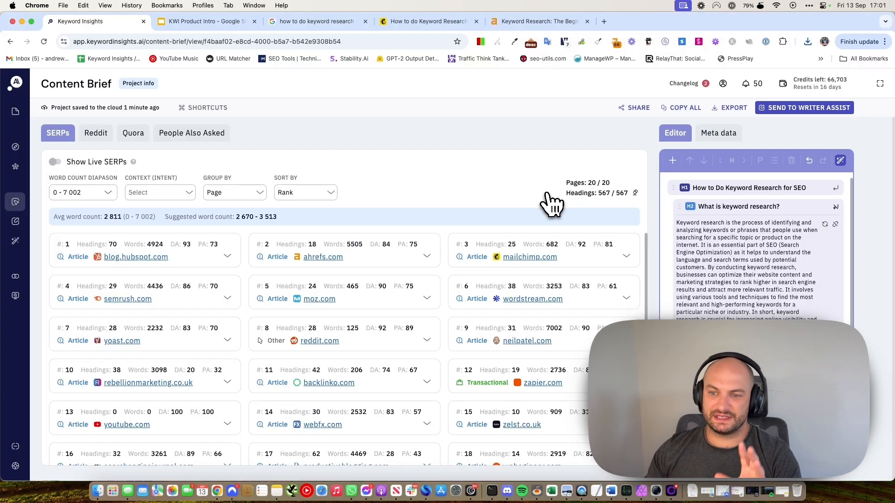
Compare the ahrefs.com and mailchimp.com cards, then expand the blog.hubspot.com heading outline.
click(228, 257)
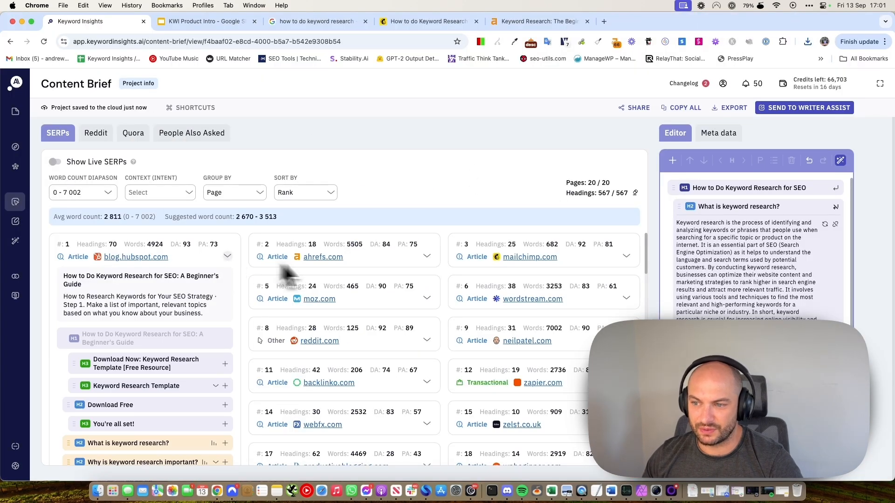
click(427, 256)
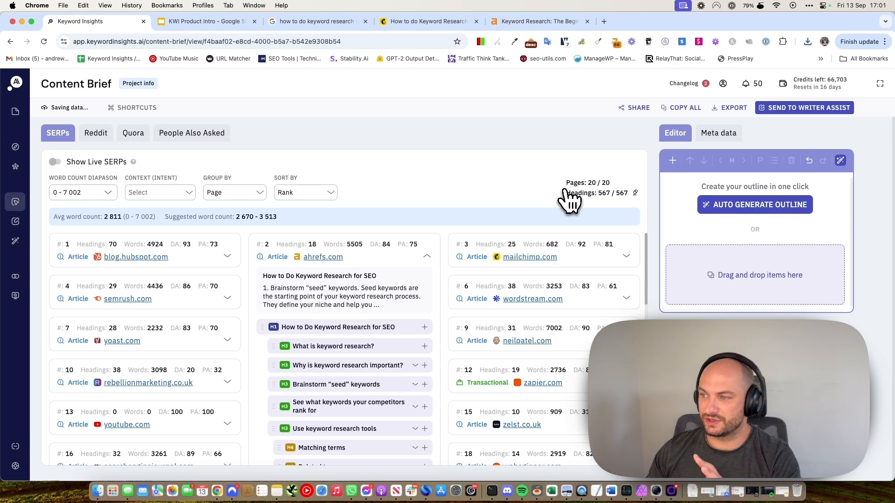
click(427, 256)
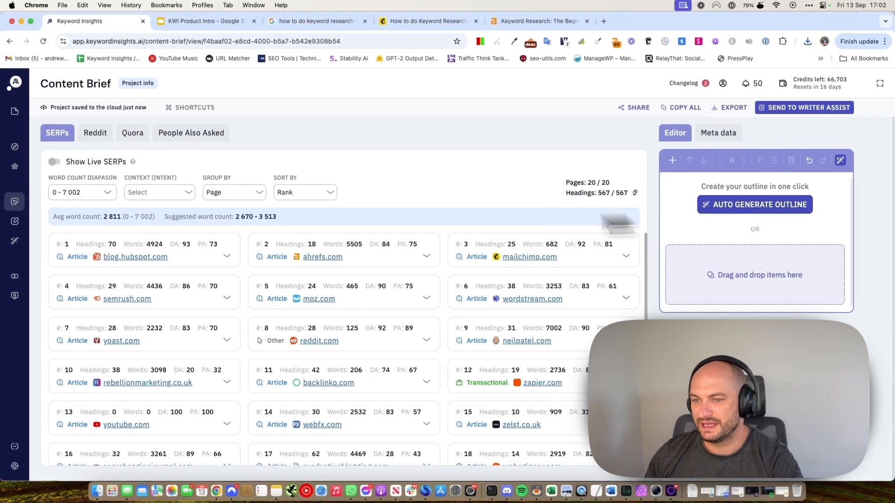
click(228, 256)
click(228, 256)
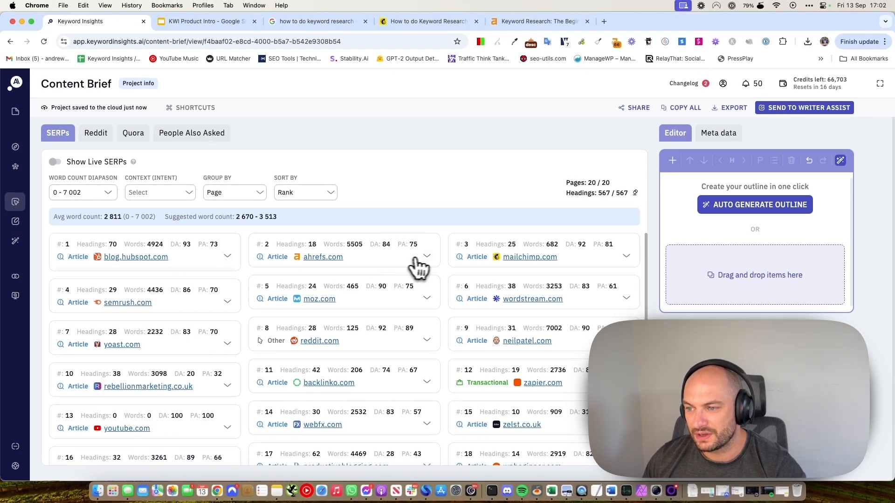
click(426, 256)
click(626, 256)
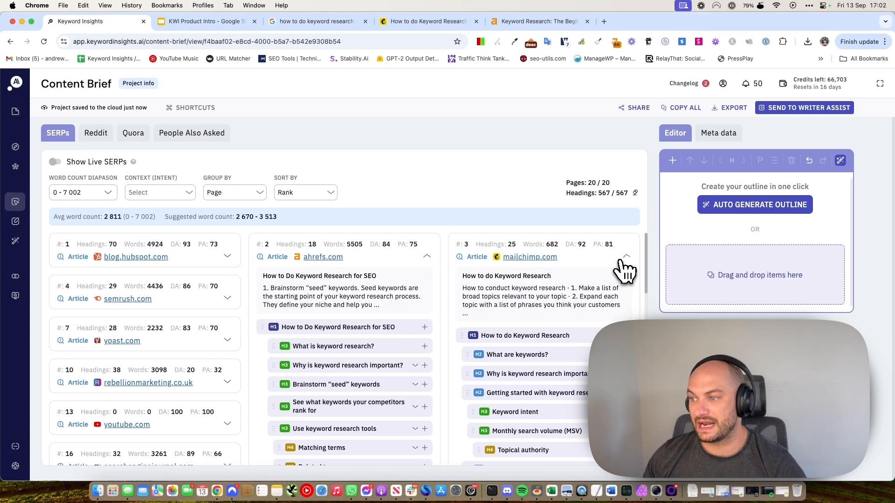
click(626, 256)
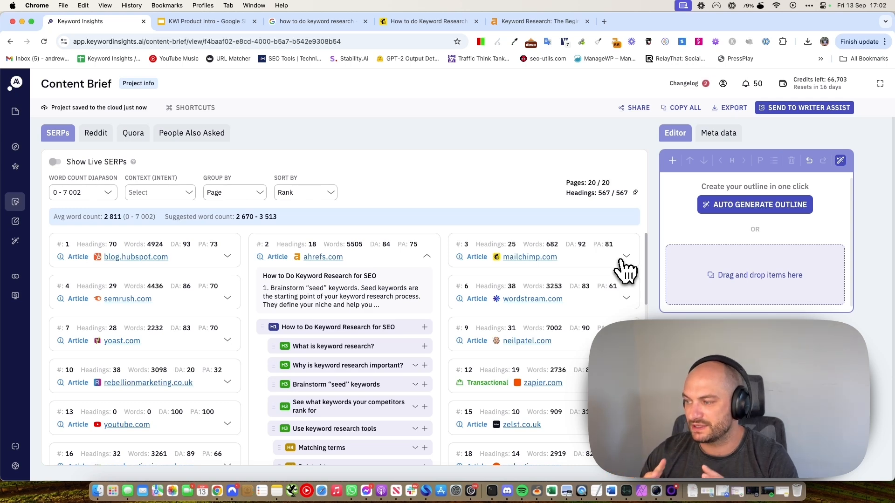
click(227, 258)
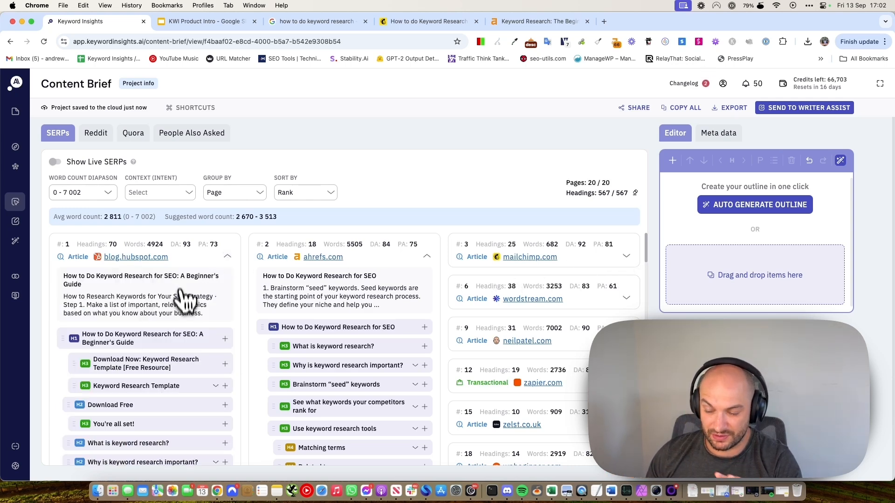
Open the Auto Generate Outline dialog and close it without generating anything.
click(758, 212)
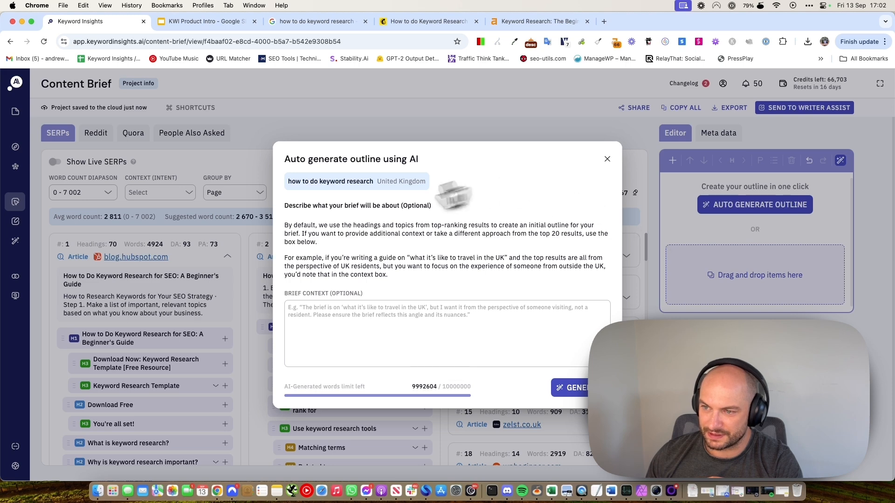
click(386, 339)
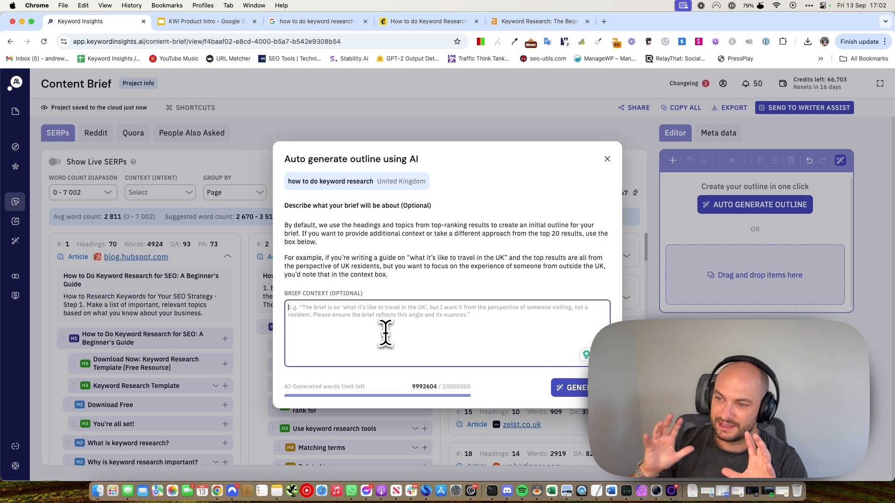
click(606, 160)
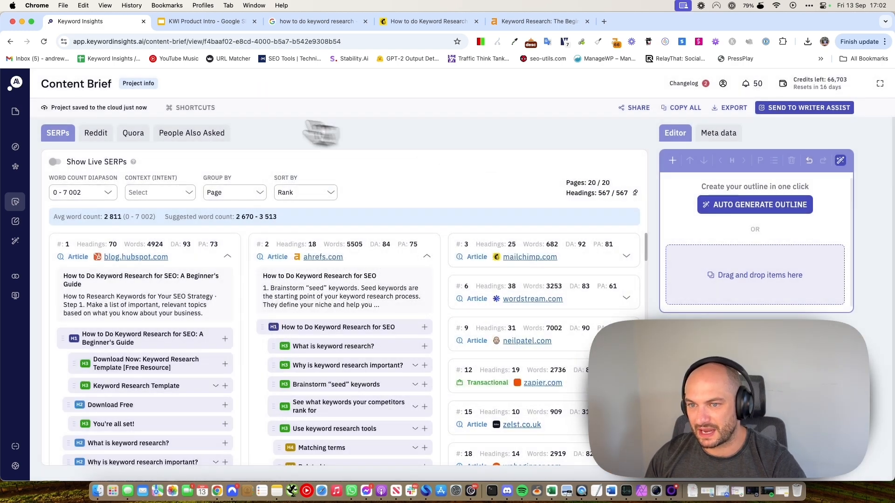
Check the target query in Project info, then collapse the blog.hubspot.com result.
click(148, 85)
drag(347, 145, 432, 150)
click(425, 210)
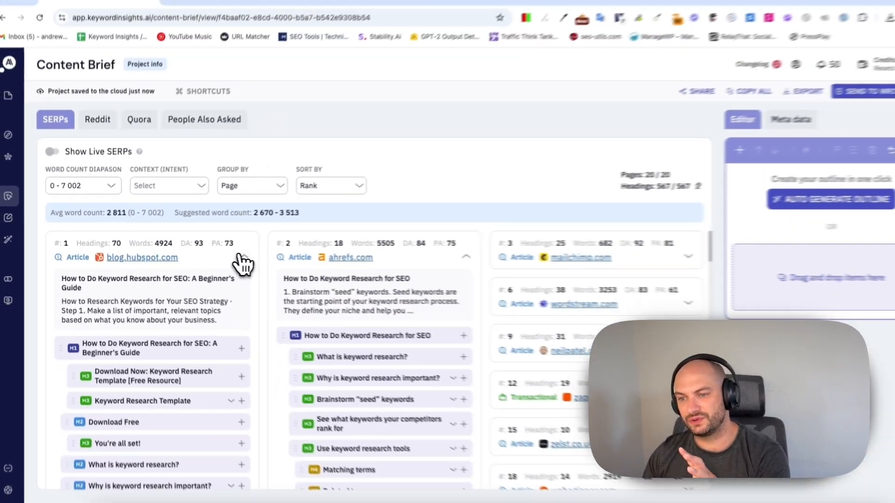
click(254, 337)
click(425, 257)
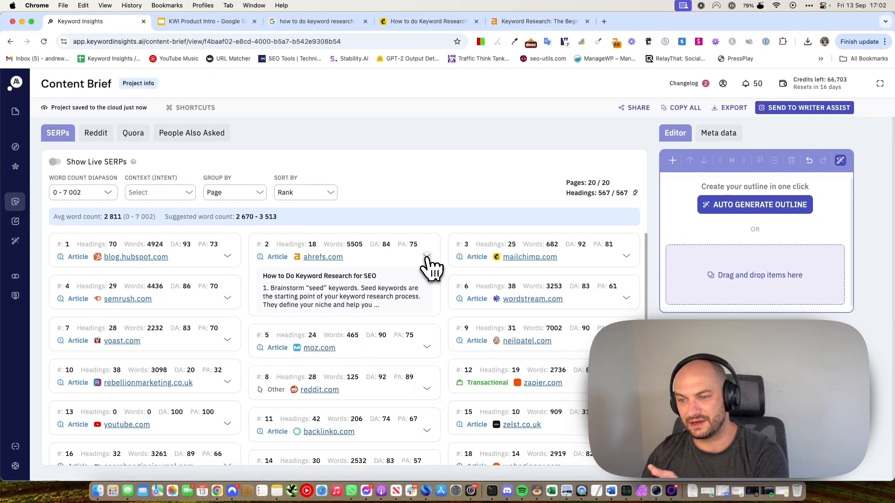
click(231, 261)
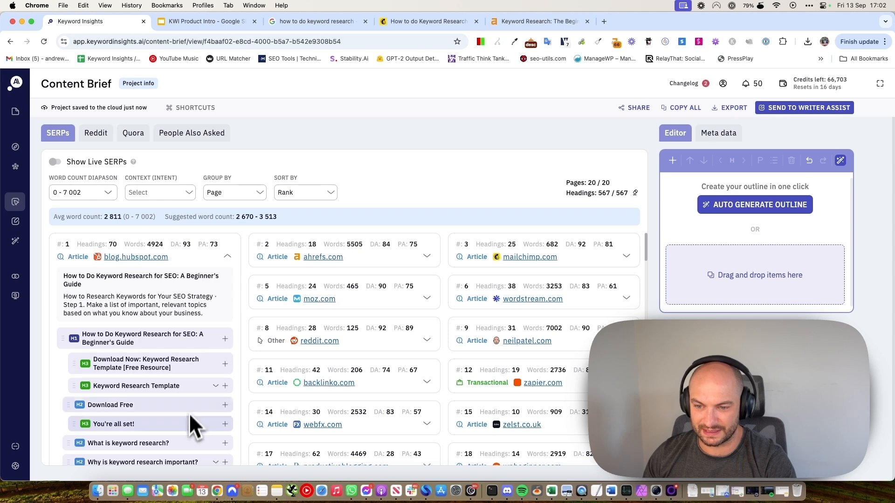
click(230, 261)
click(405, 259)
click(409, 263)
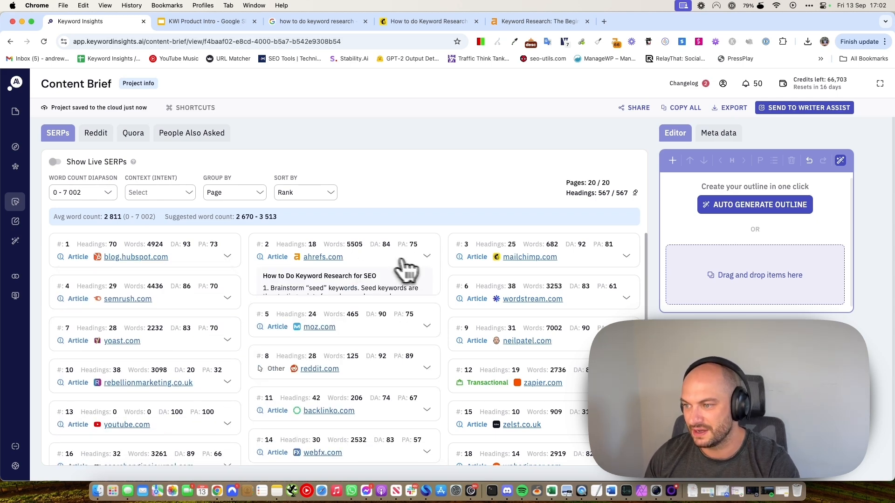
click(622, 263)
click(625, 265)
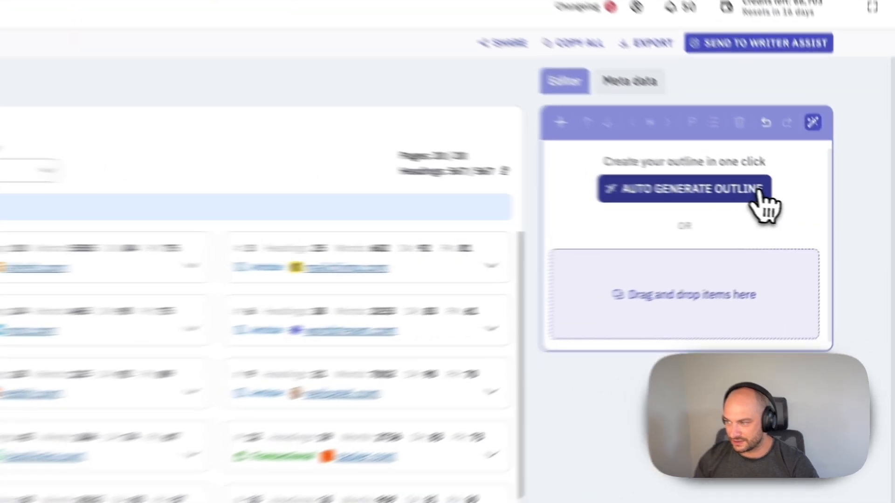
click(802, 205)
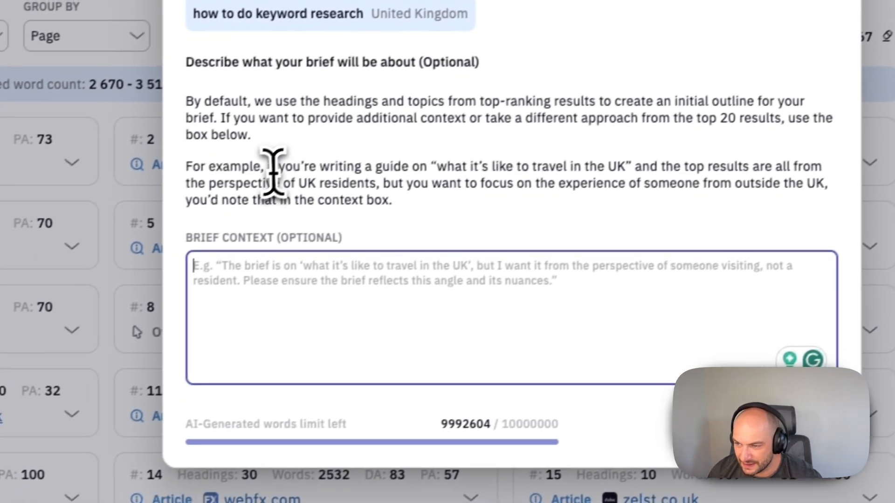
drag(183, 207, 314, 208)
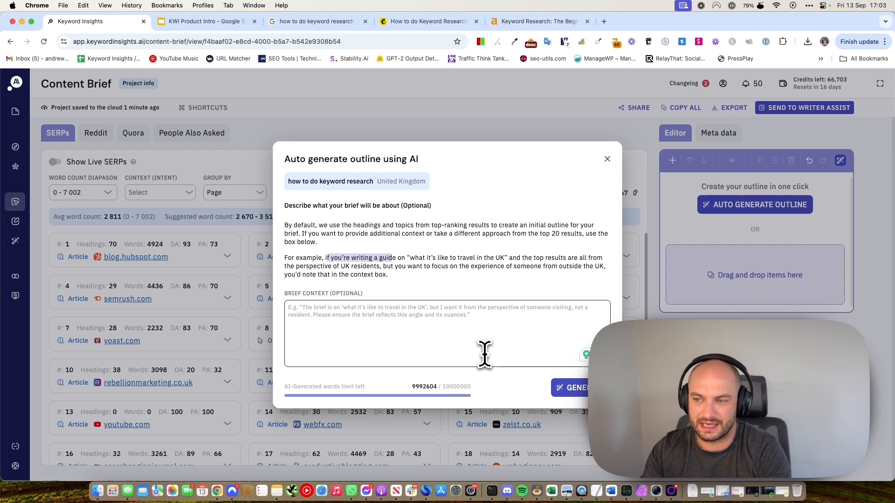
click(485, 354)
text(I wan)
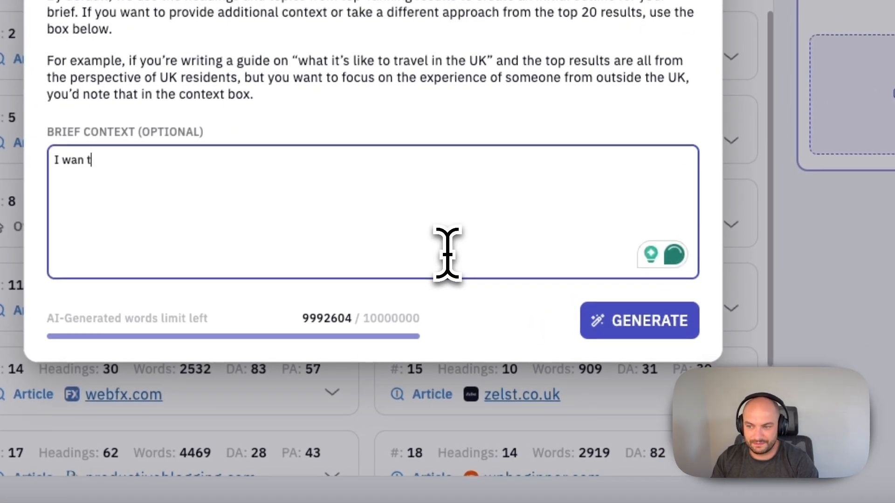
text(t this from the perspecitive of someone from outside the uk)
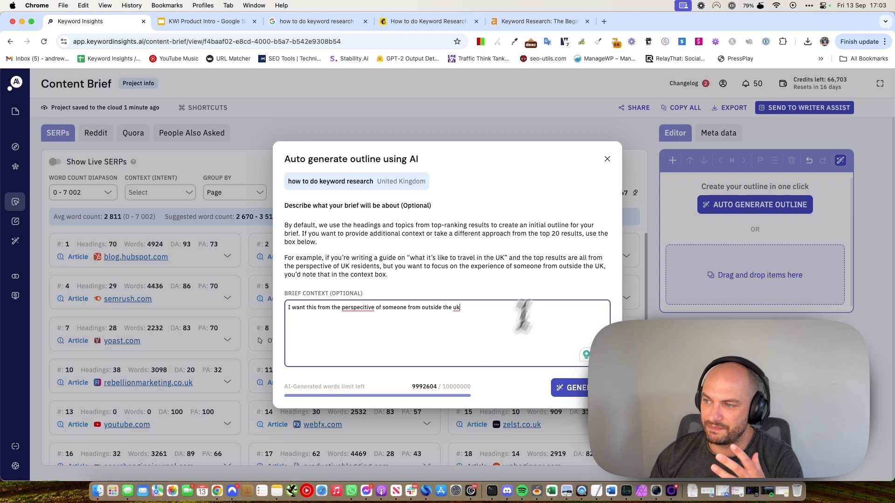
click(607, 159)
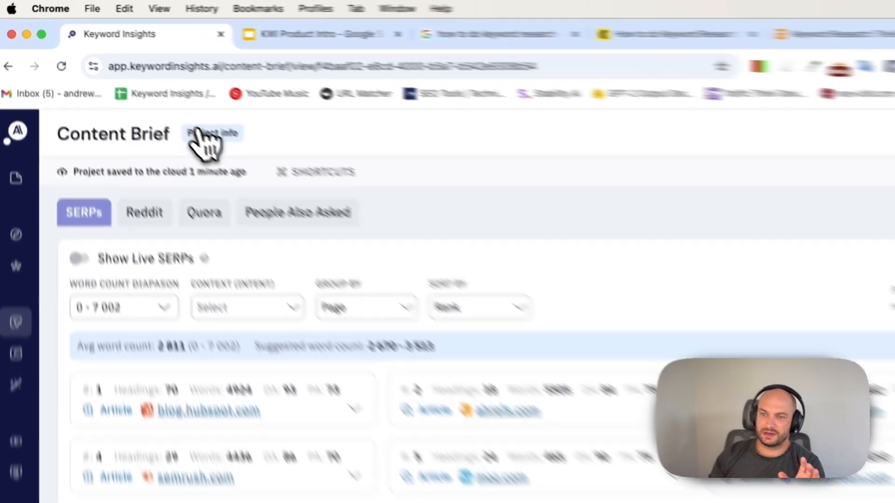
Review the project info and the blog.hubspot.com and ahrefs.com result outlines.
click(139, 83)
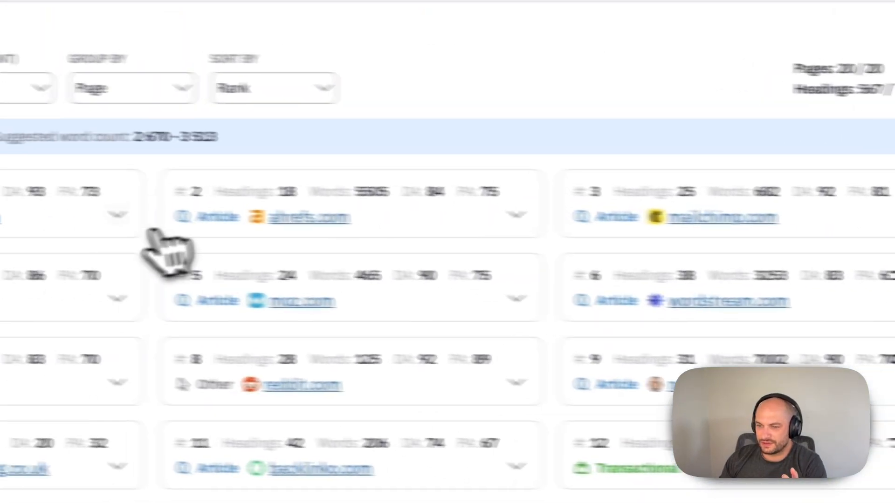
click(117, 215)
click(118, 215)
click(517, 216)
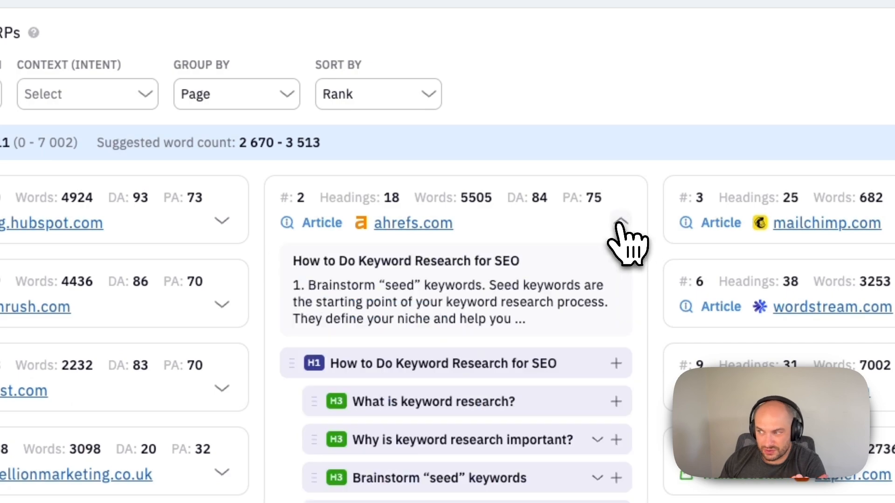
click(620, 222)
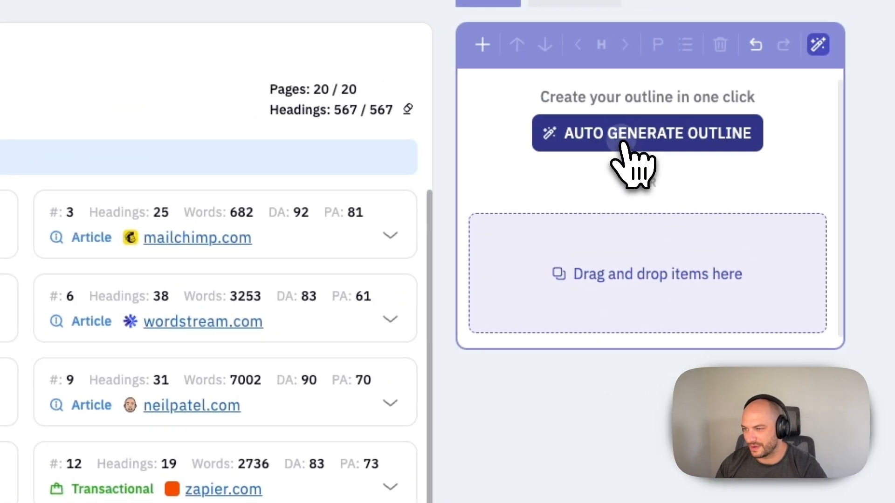
Run Auto Generate Outline with an empty Brief Context.
click(622, 143)
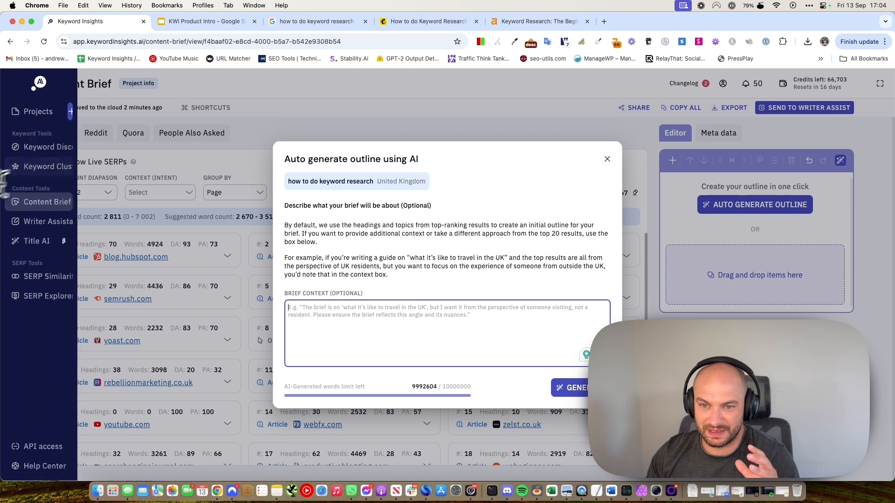
click(606, 160)
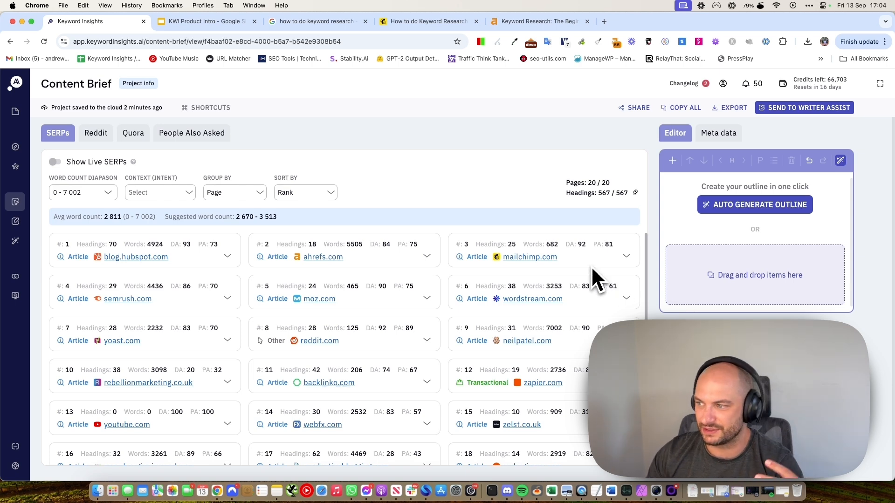
click(760, 206)
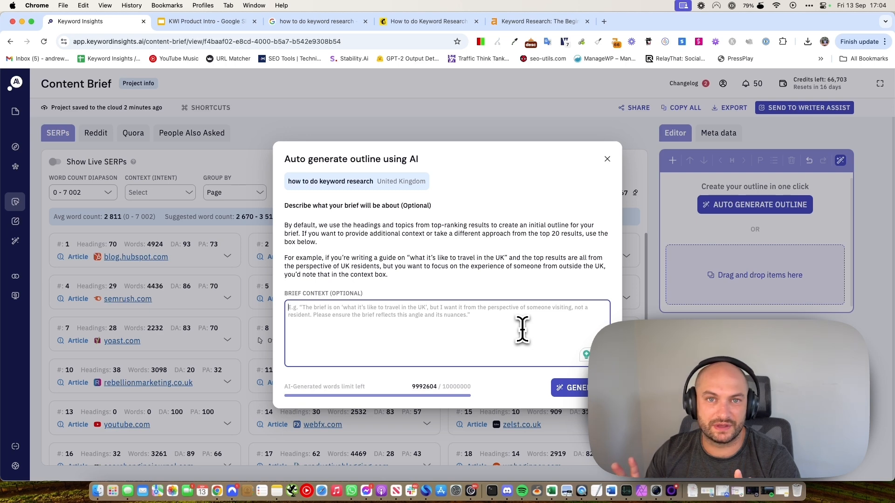
click(573, 388)
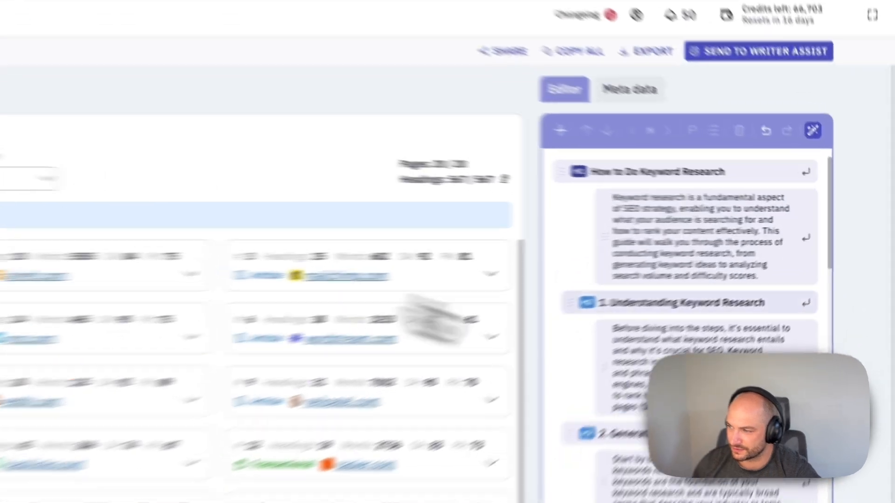
scroll(778, 287, down, 3)
scroll(656, 332, down, 10)
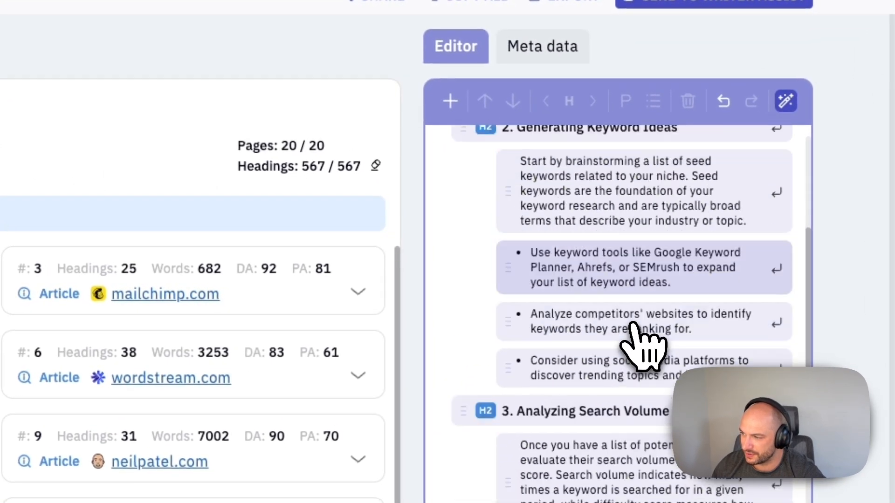
scroll(635, 349, down, 9)
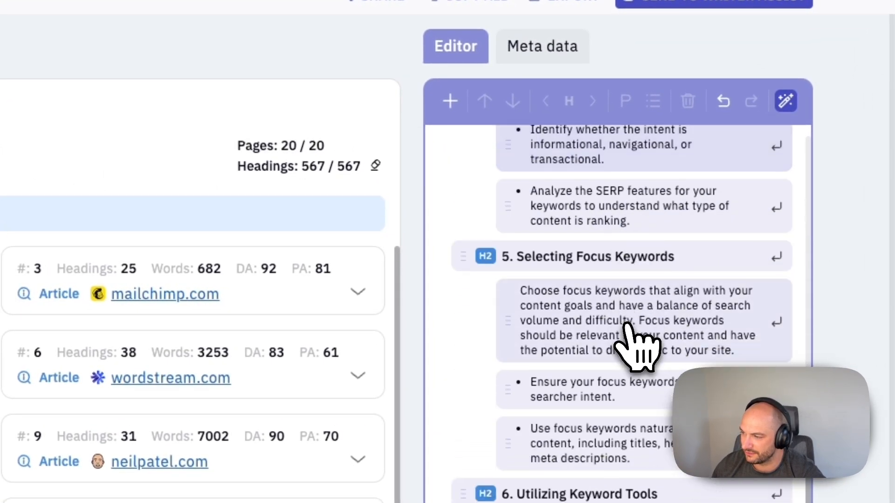
scroll(636, 350, up, 20)
scroll(593, 194, down, 5)
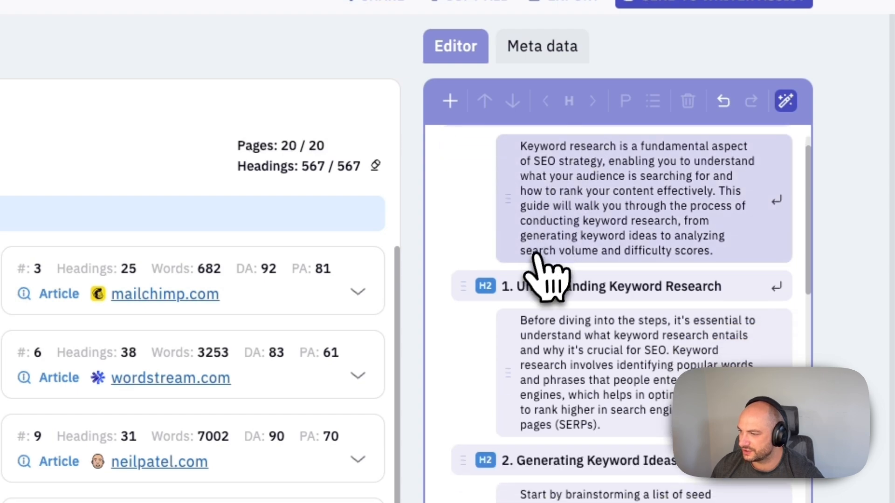
scroll(624, 233, down, 5)
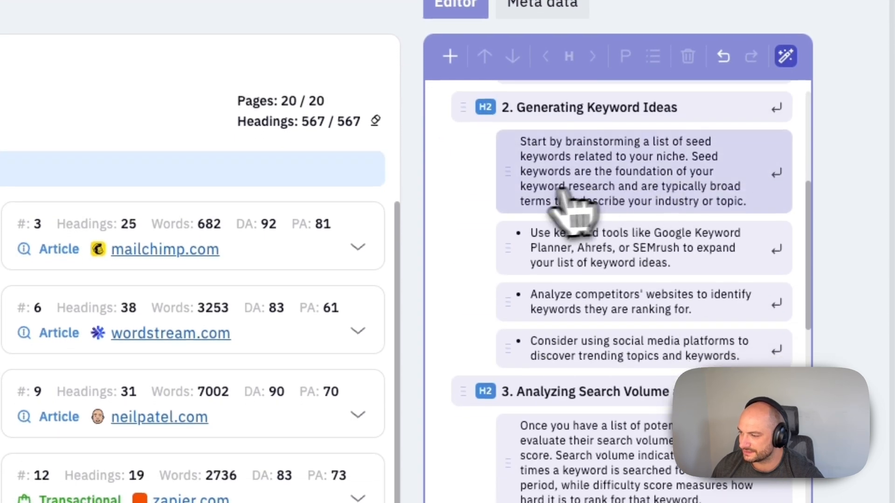
scroll(695, 261, down, 8)
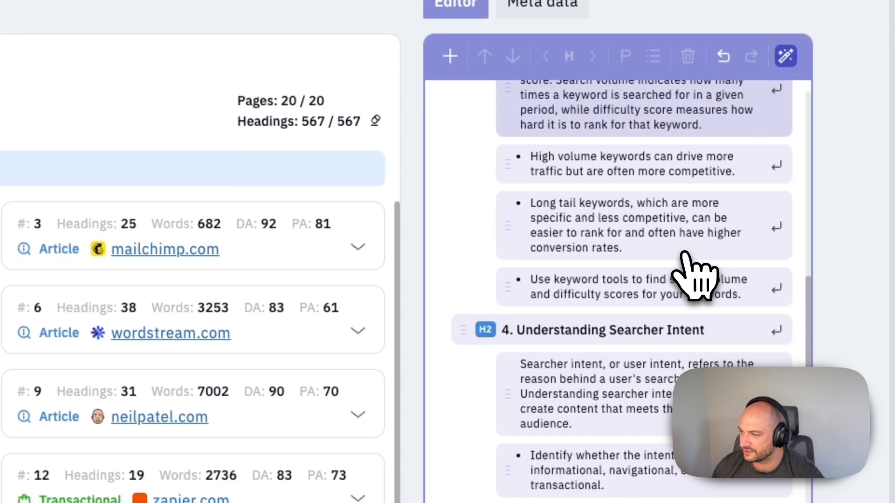
scroll(667, 238, down, 3)
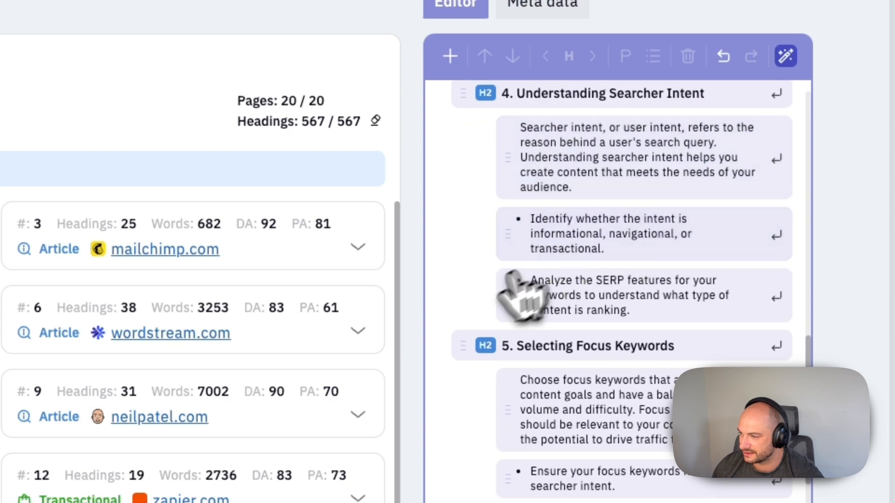
scroll(695, 312, down, 15)
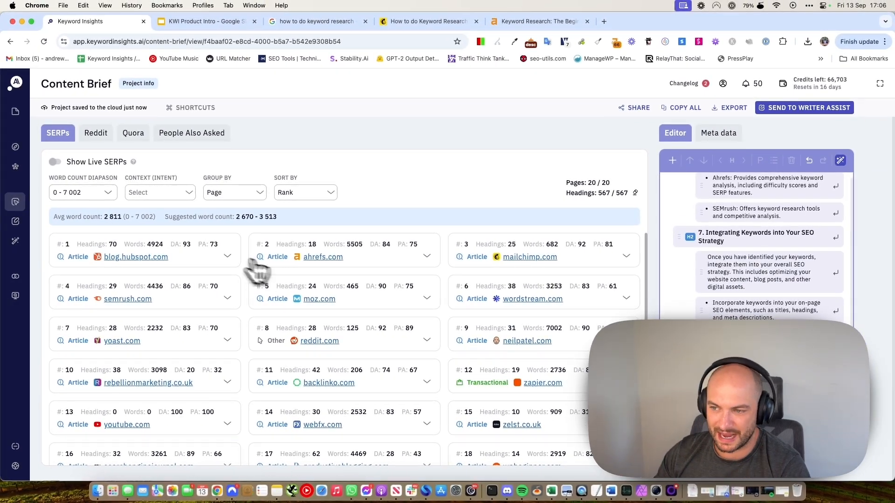
Check the ahrefs.com and mailchimp.com heading outlines.
click(427, 257)
click(427, 257)
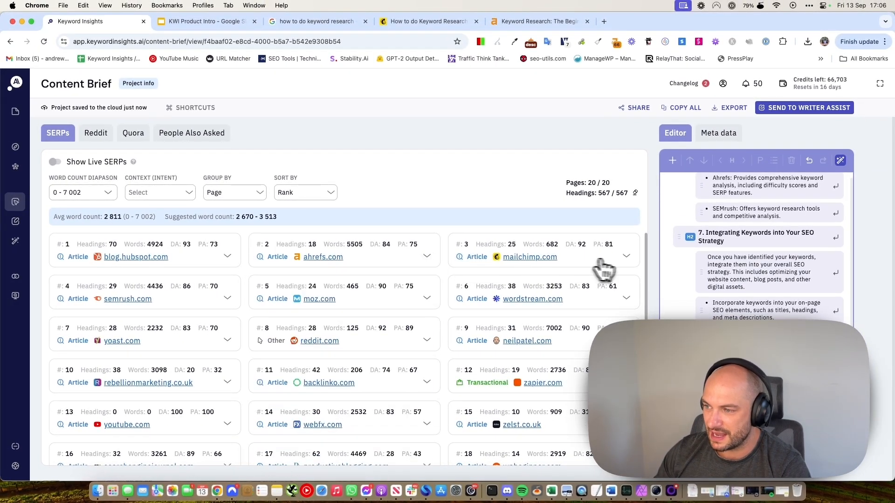
click(597, 257)
scroll(559, 298, down, 3)
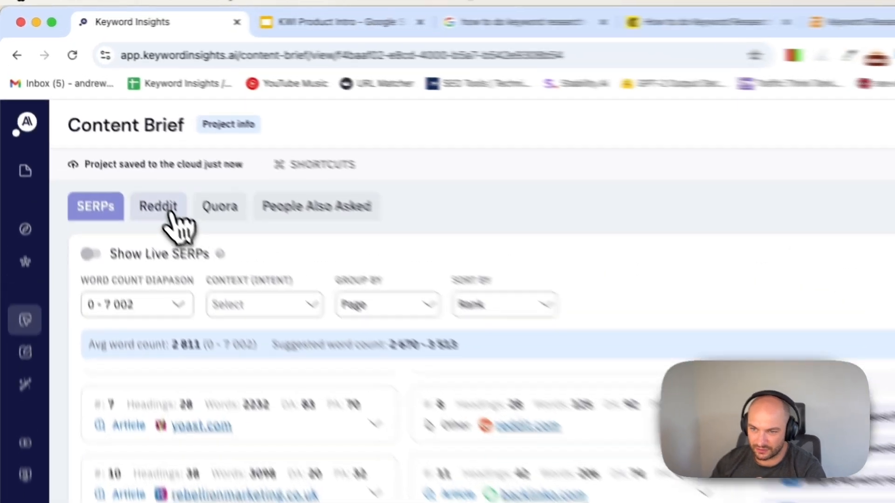
Browse the Reddit, Quora and People Also Asked headings, then return to the SERPs list.
click(96, 133)
click(133, 133)
click(344, 246)
click(116, 246)
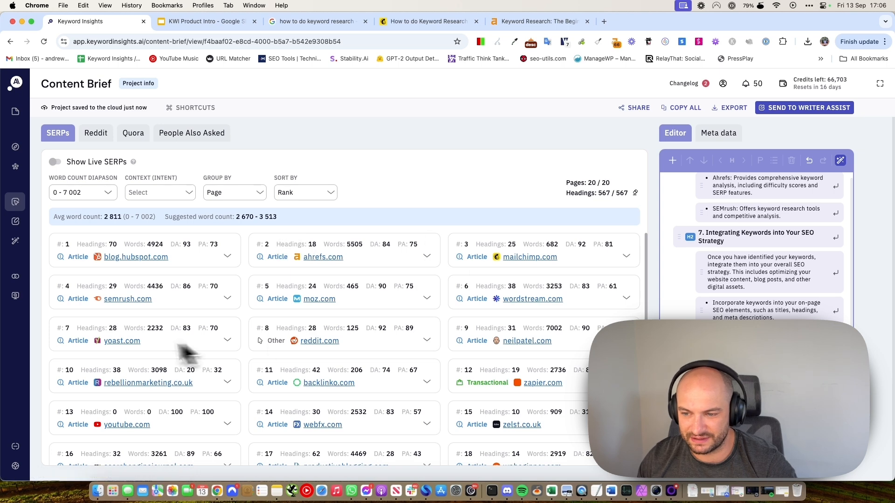
scroll(163, 345, down, 1)
scroll(144, 338, up, 1)
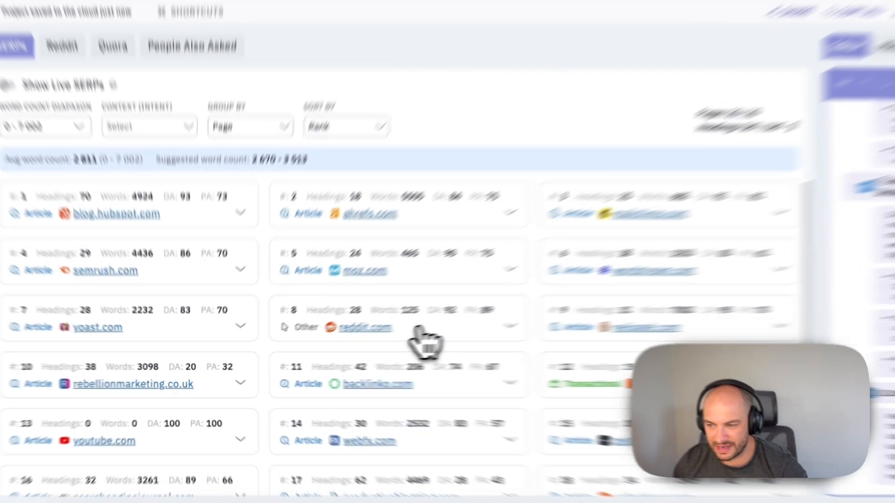
Review the reddit.com result's headings, then bring up the Context (Intent) choices.
click(406, 343)
click(605, 304)
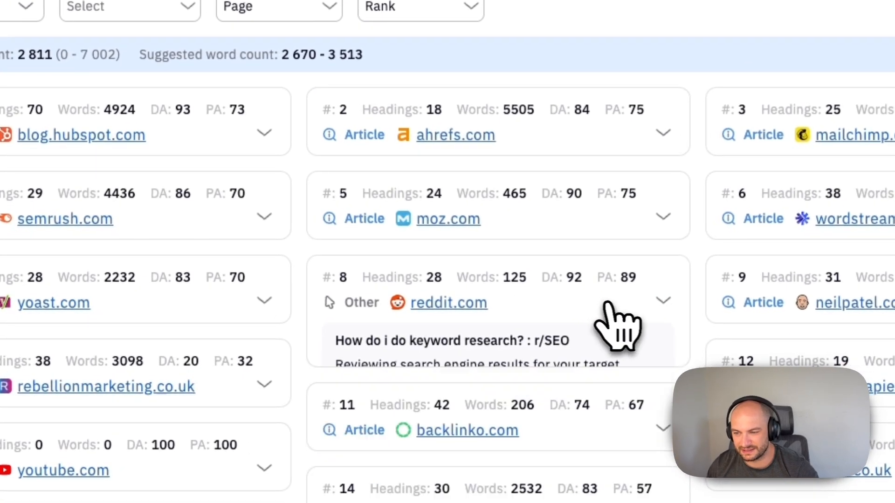
click(576, 308)
scroll(580, 326, down, 8)
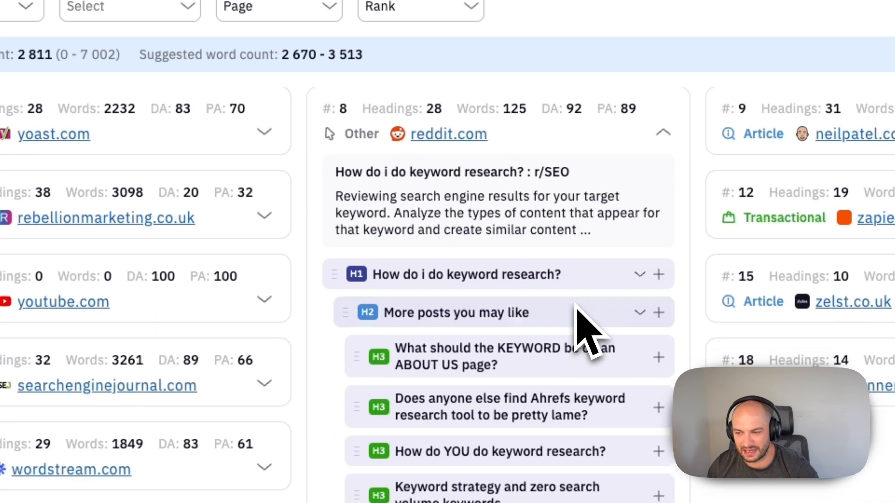
scroll(541, 322, down, 2)
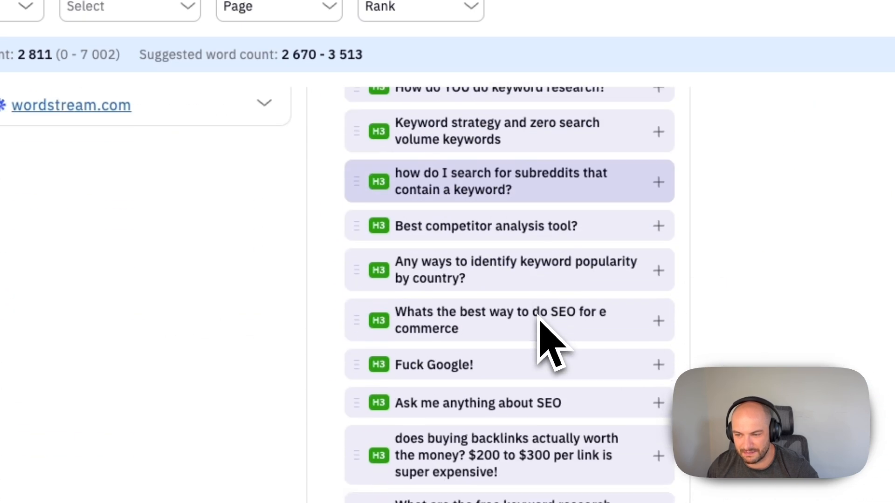
scroll(541, 322, up, 6)
scroll(541, 322, down, 8)
scroll(541, 322, up, 6)
scroll(538, 318, up, 4)
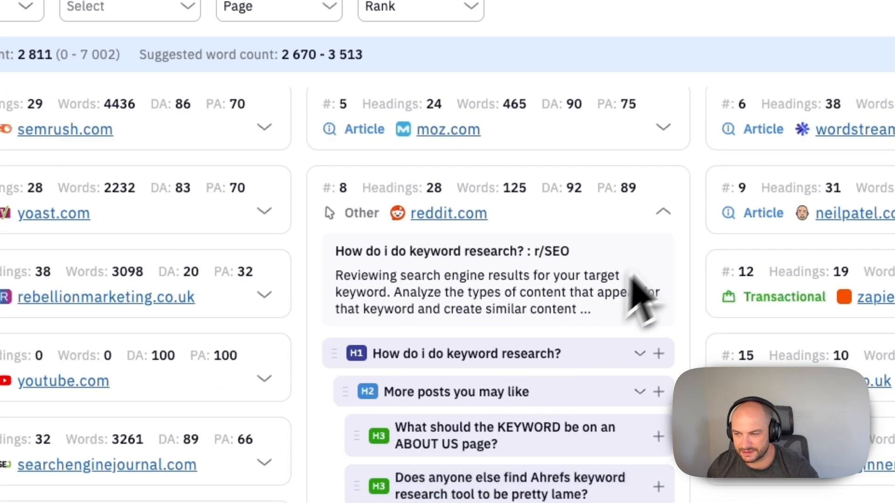
click(655, 217)
click(318, 86)
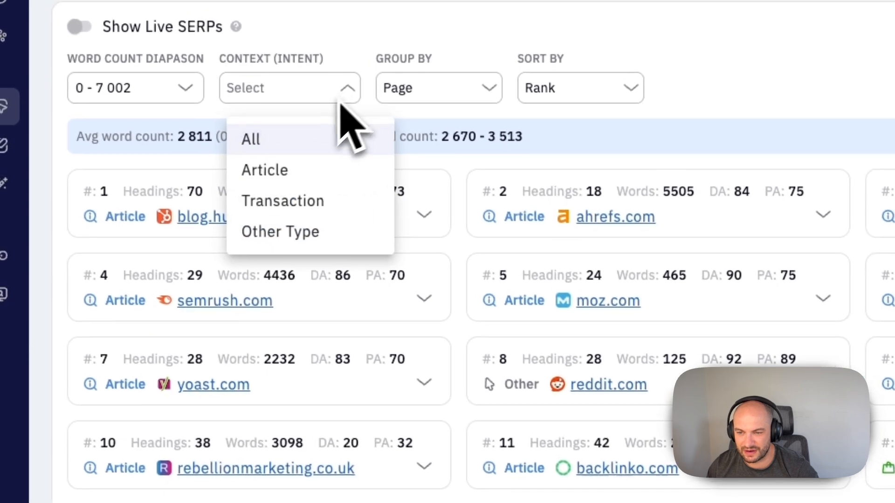
Set Context to Article and toggle Show Live SERPs.
click(304, 183)
scroll(689, 288, down, 1)
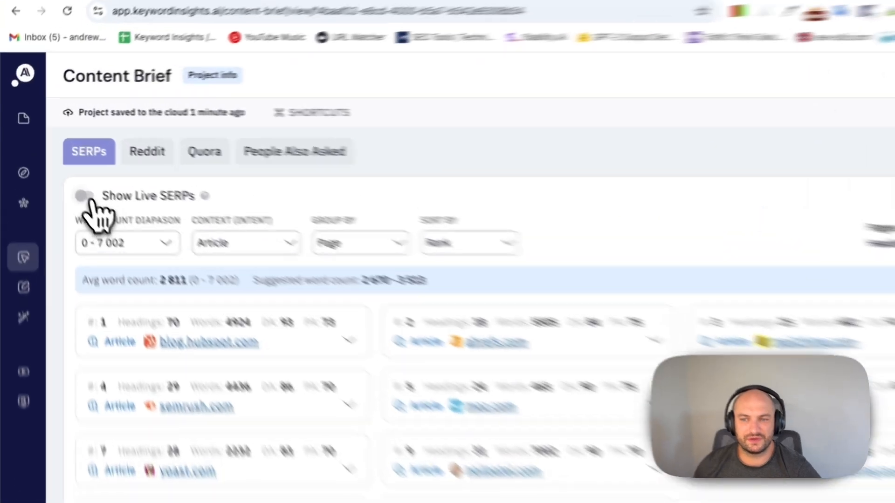
click(84, 198)
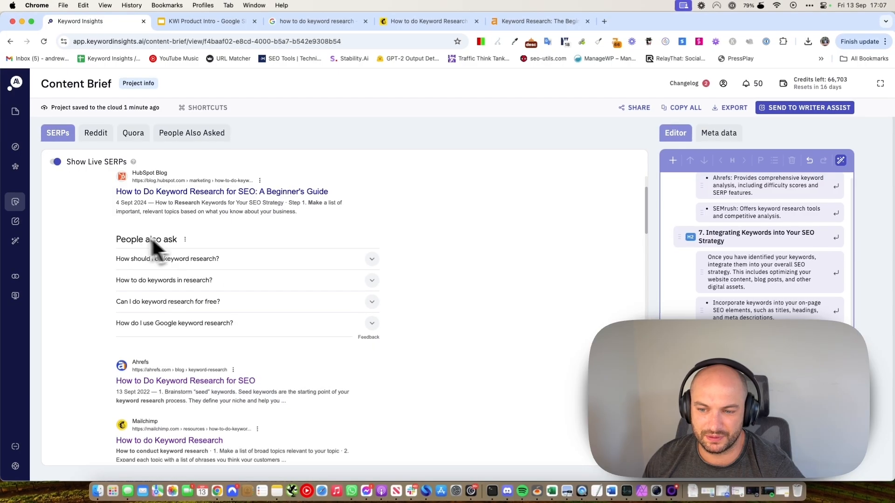
scroll(195, 243, down, 2)
scroll(223, 243, down, 15)
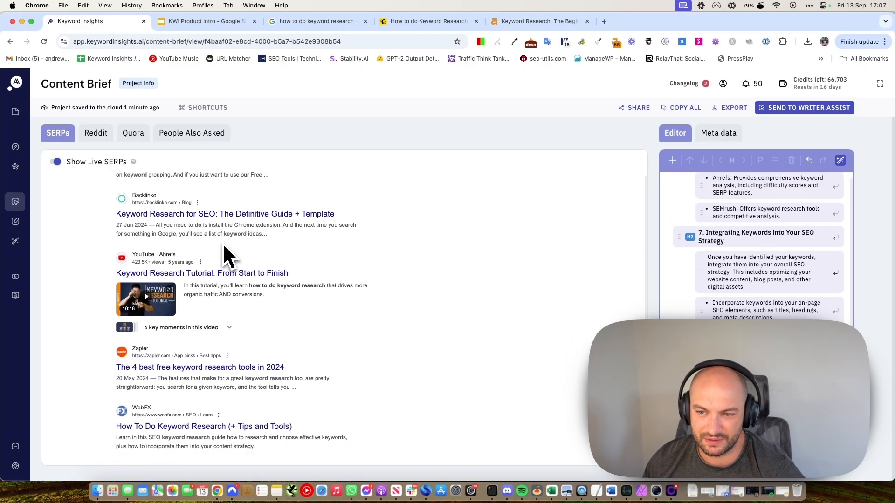
scroll(223, 242, down, 7)
scroll(224, 243, up, 12)
scroll(224, 244, up, 10)
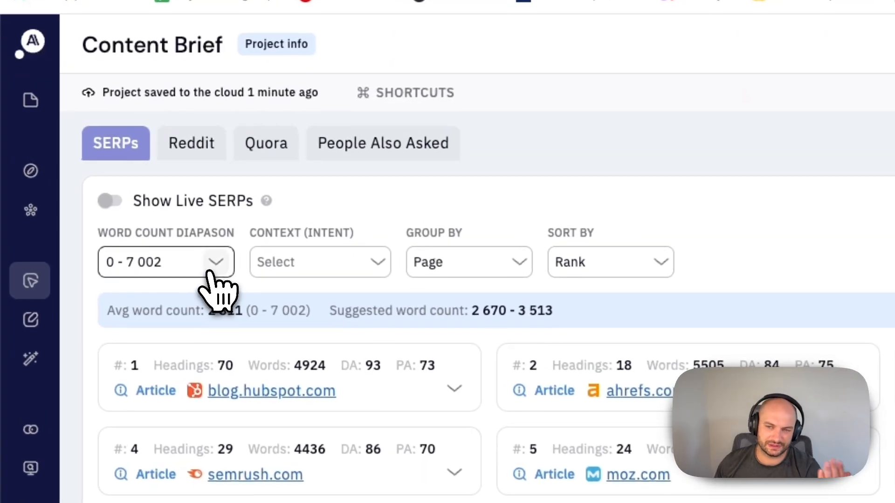
Keep results grouped by Page and sort the ranking pages by Domain Authority.
click(104, 198)
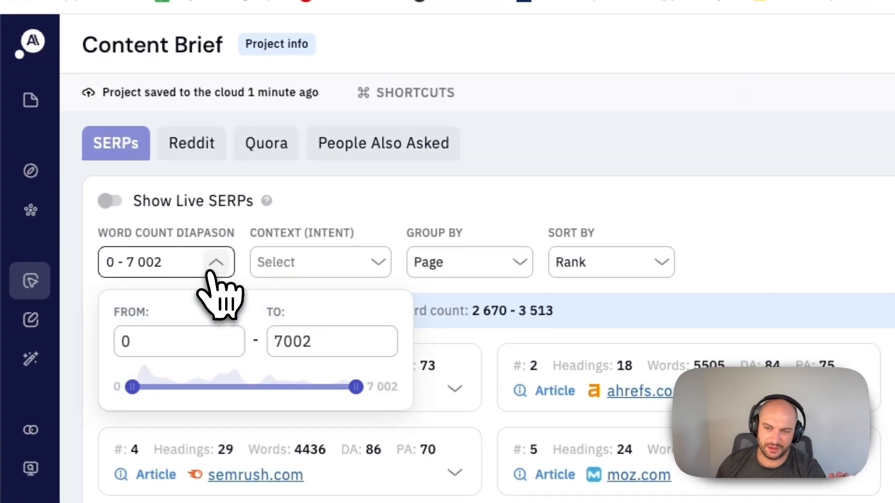
click(212, 273)
click(466, 268)
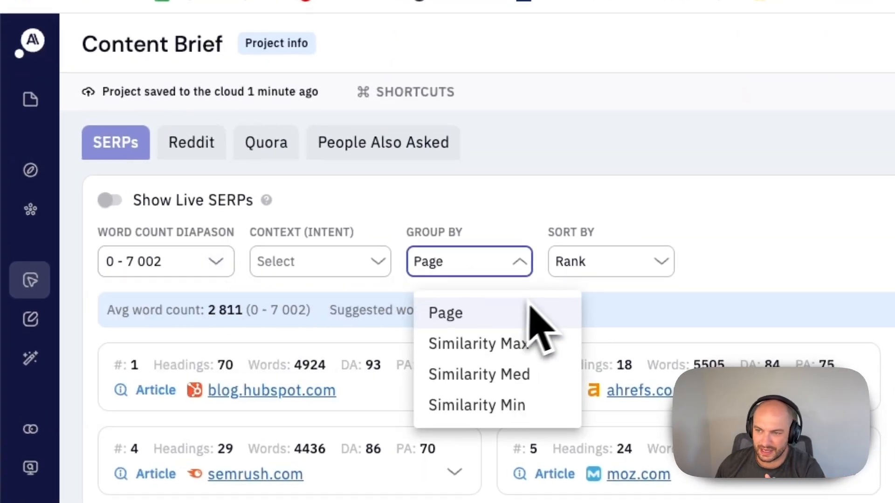
click(531, 310)
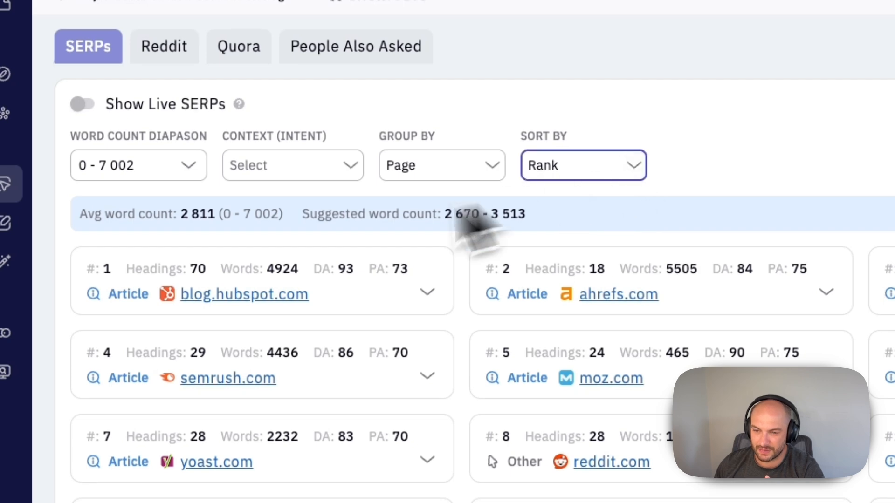
click(637, 169)
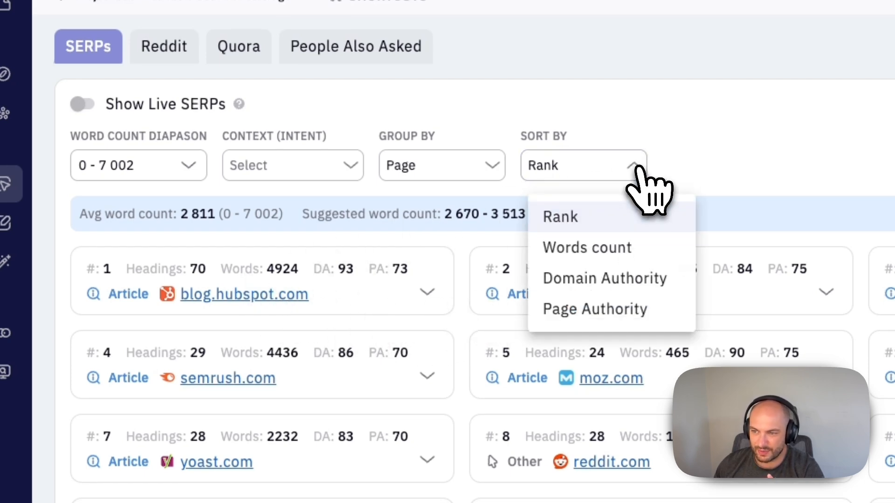
click(616, 286)
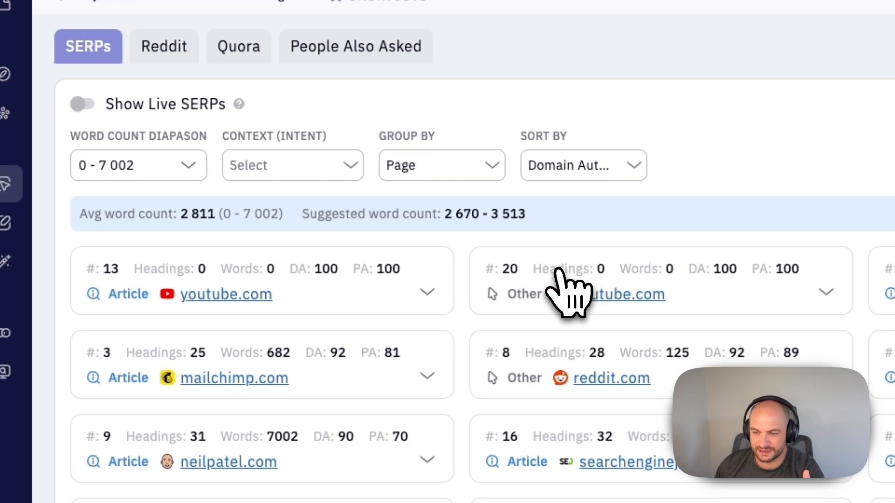
scroll(559, 286, down, 3)
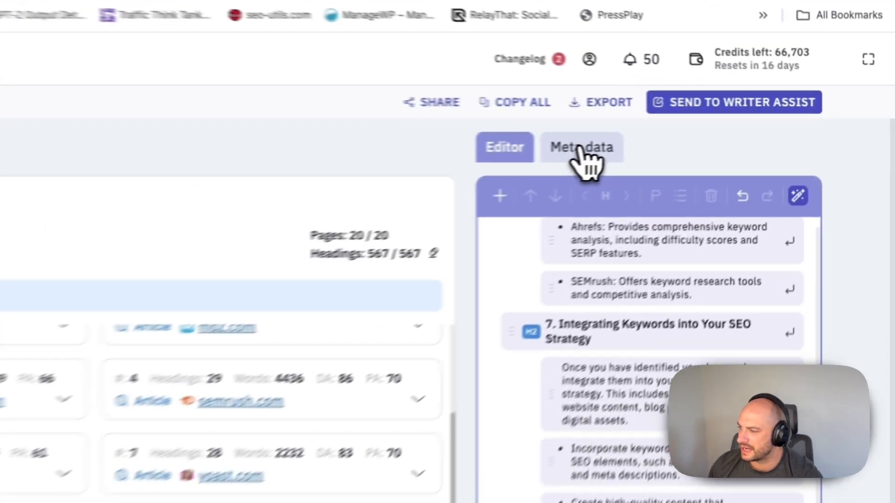
Auto-generate the meta title 'Mastering Keyword Research: Tips and Tricks' and the meta description.
click(719, 133)
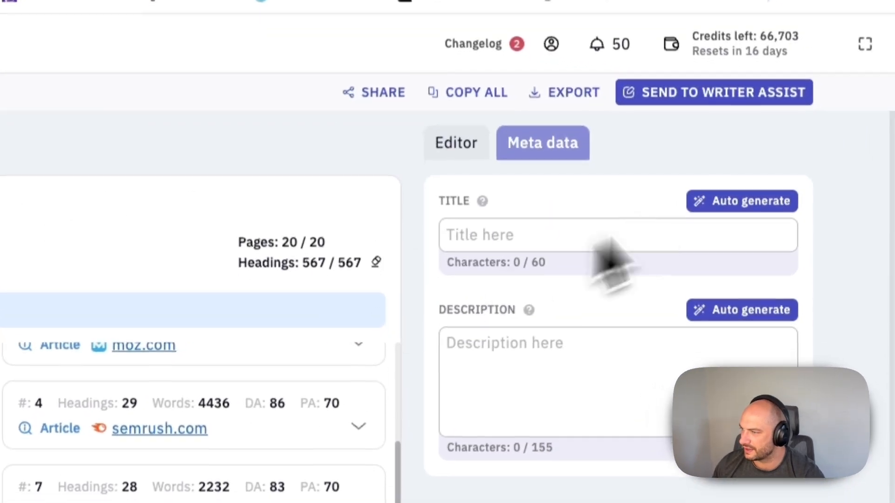
click(741, 201)
click(730, 308)
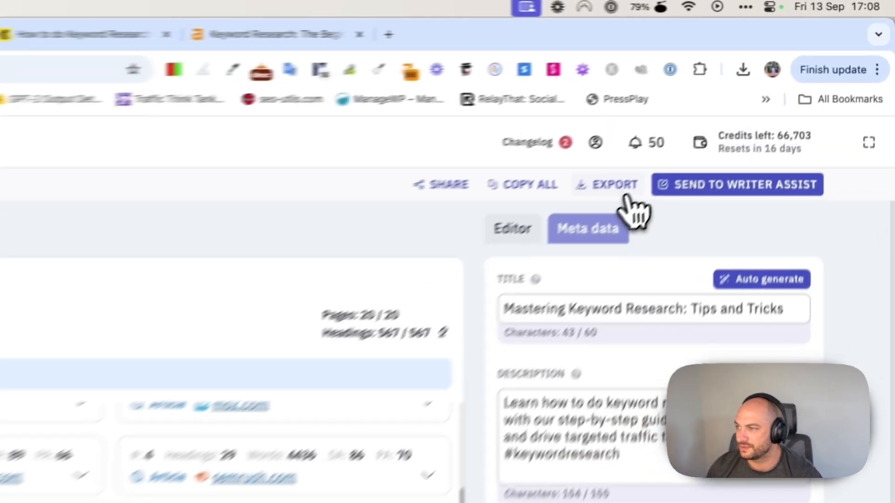
Copy the whole outline to the clipboard with COPY ALL, without exporting.
click(730, 108)
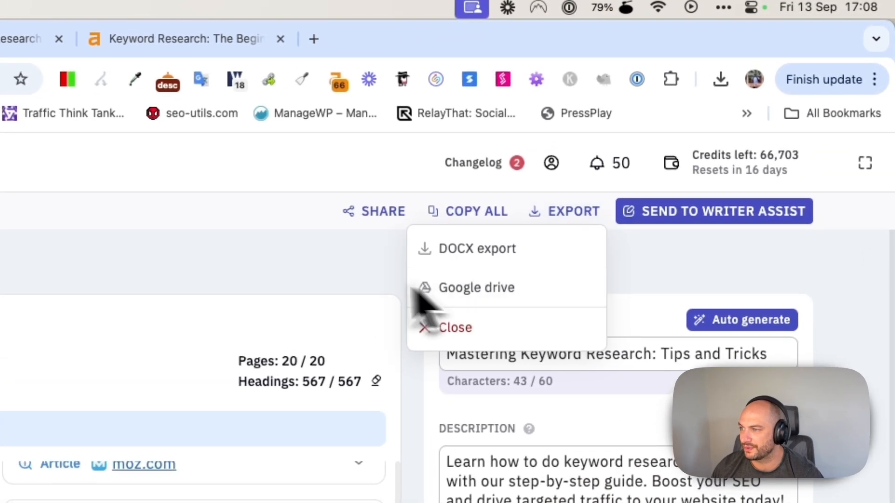
click(667, 163)
click(466, 215)
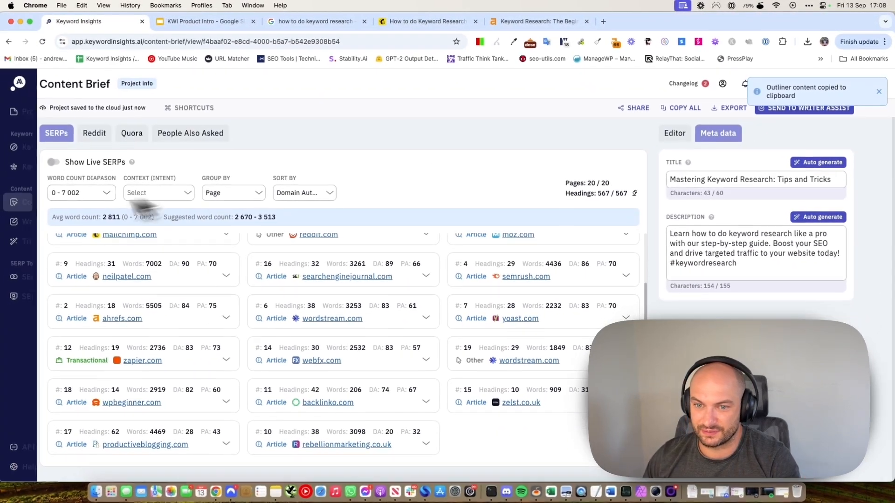
mouse_move(29, 222)
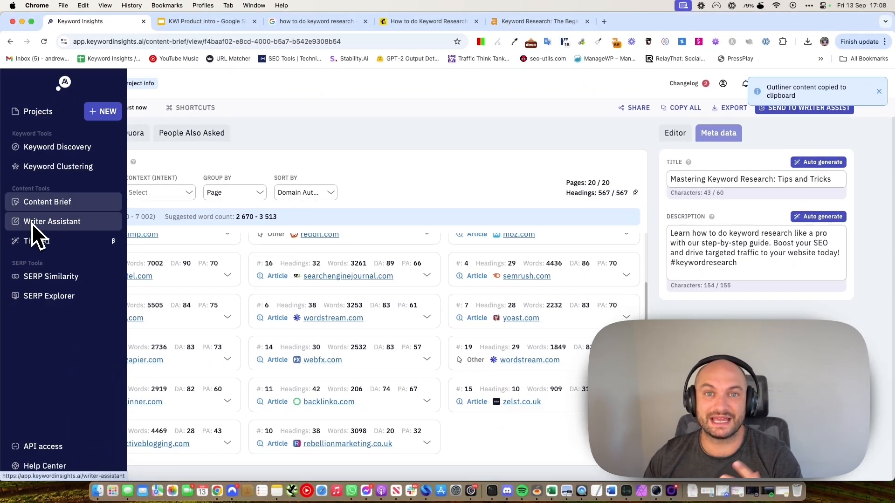